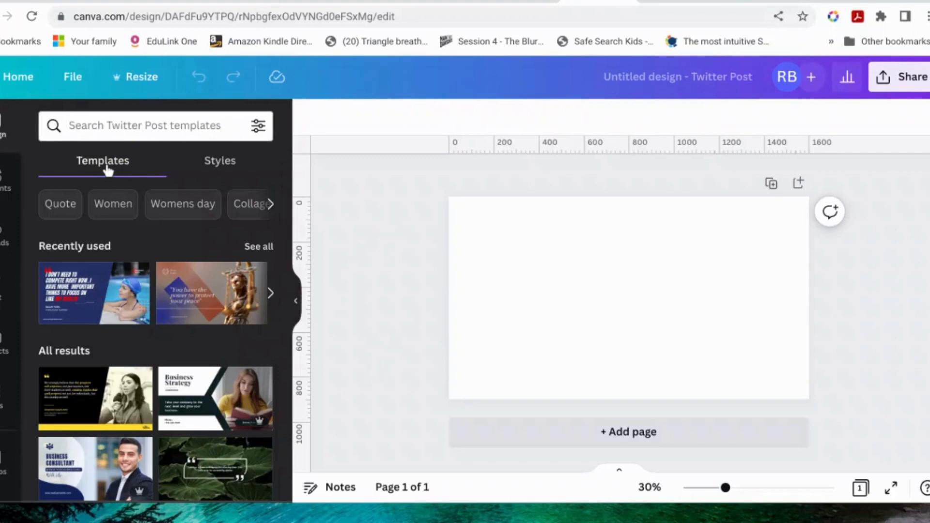
Step: Look over the available styles and browse the Twitter Post template results
click(226, 167)
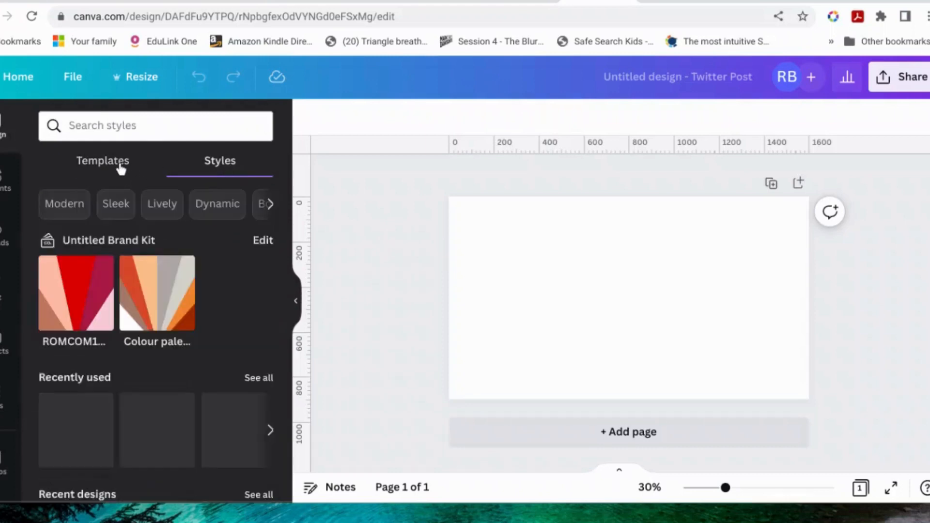
click(121, 168)
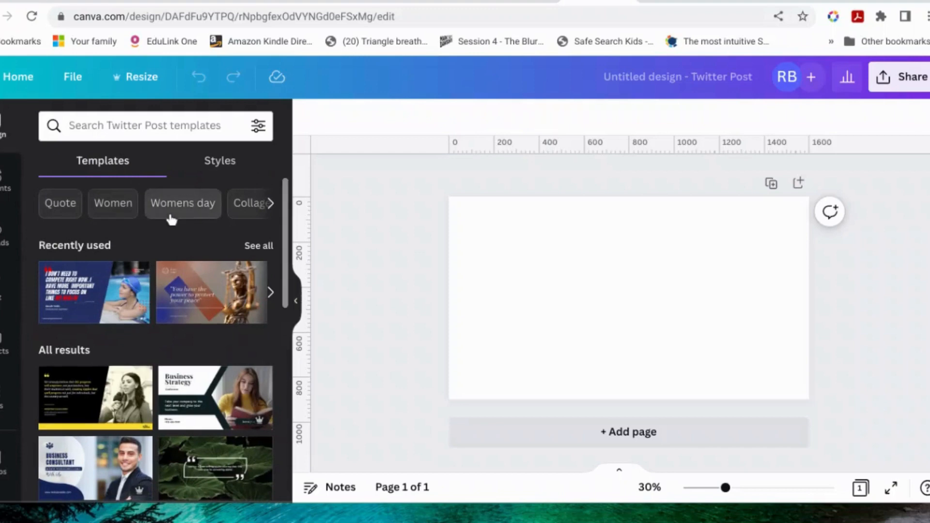
scroll(172, 219, down, 10)
scroll(173, 219, down, 5)
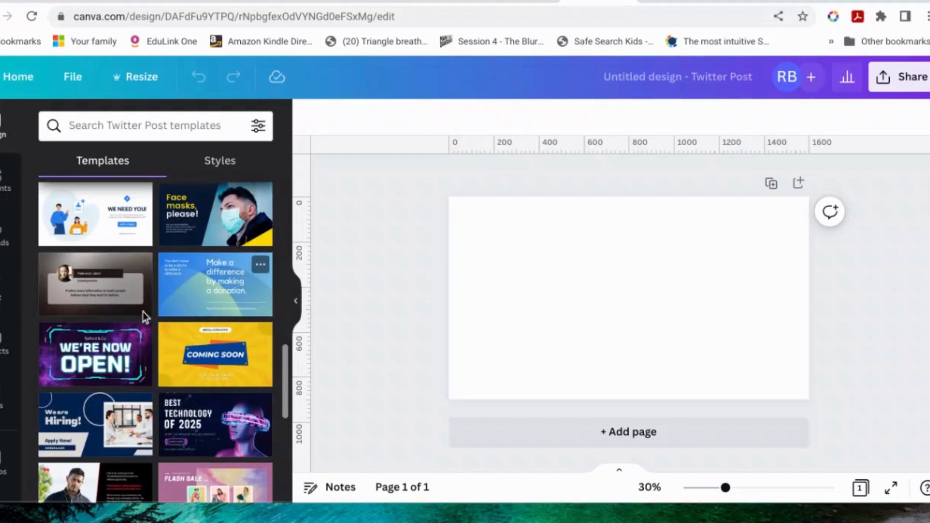
scroll(143, 311, down, 5)
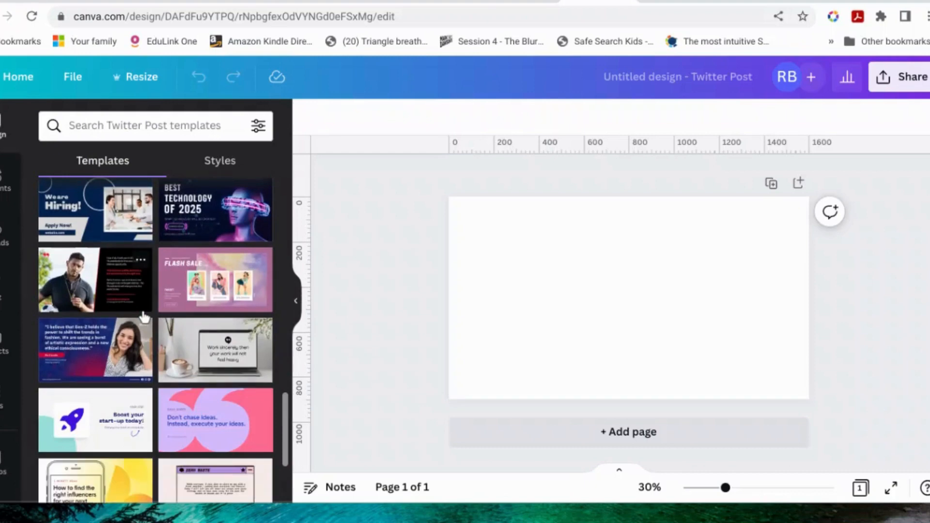
scroll(143, 316, down, 3)
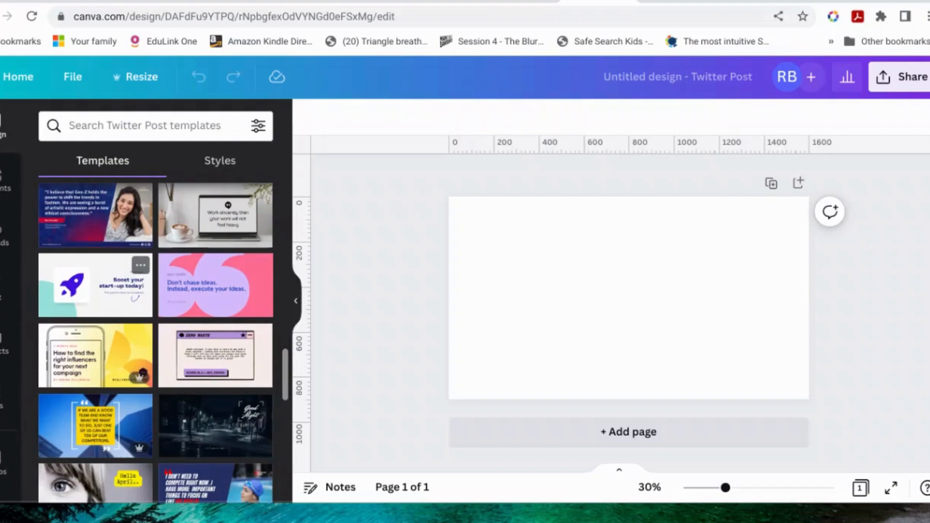
scroll(144, 316, up, 8)
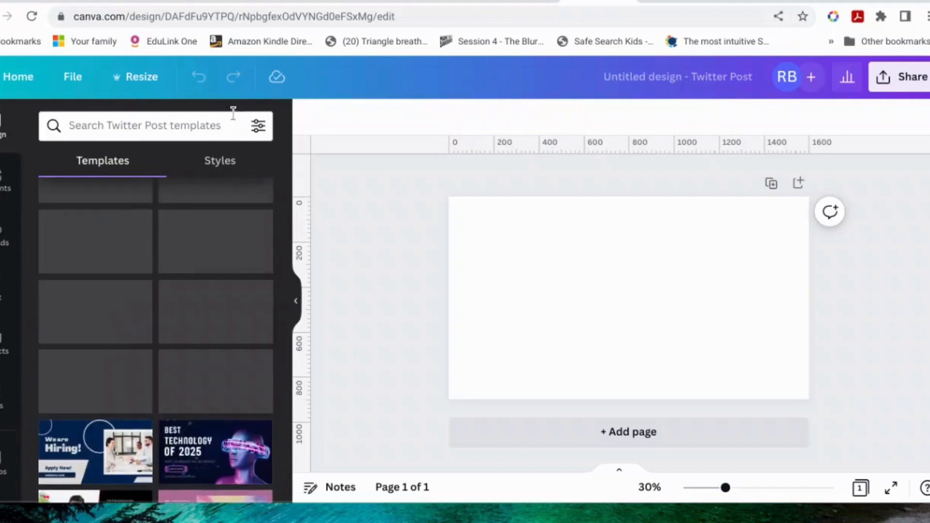
scroll(233, 274, down, 8)
scroll(233, 275, down, 10)
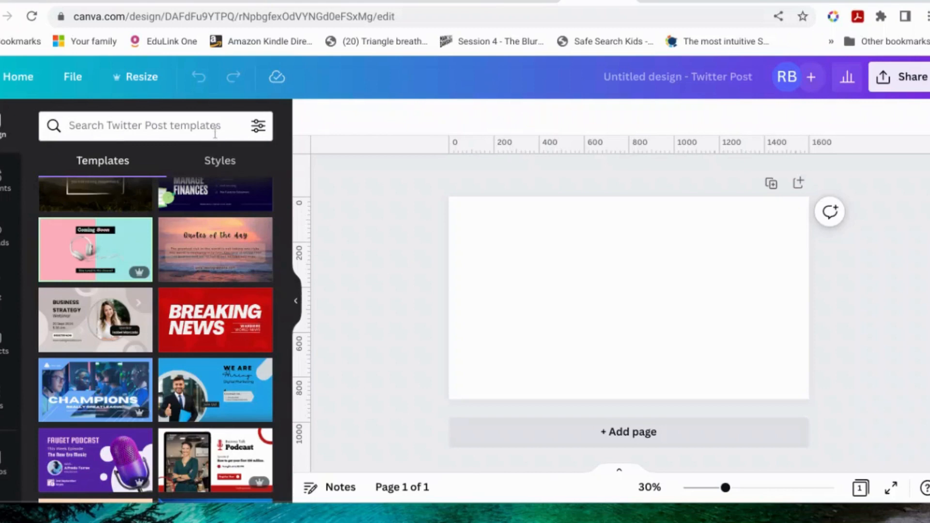
Step: Filter the Twitter Post templates by the light blue colour and browse the filtered designs
click(258, 126)
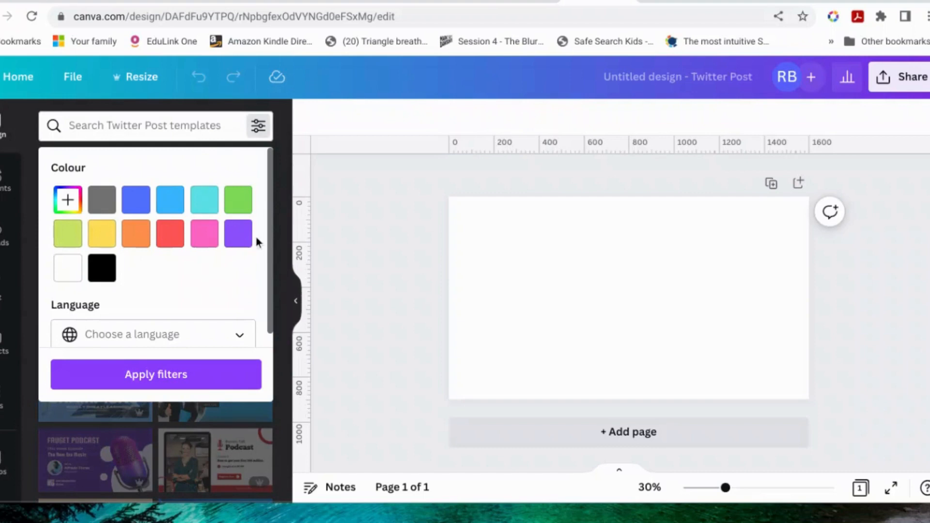
click(165, 202)
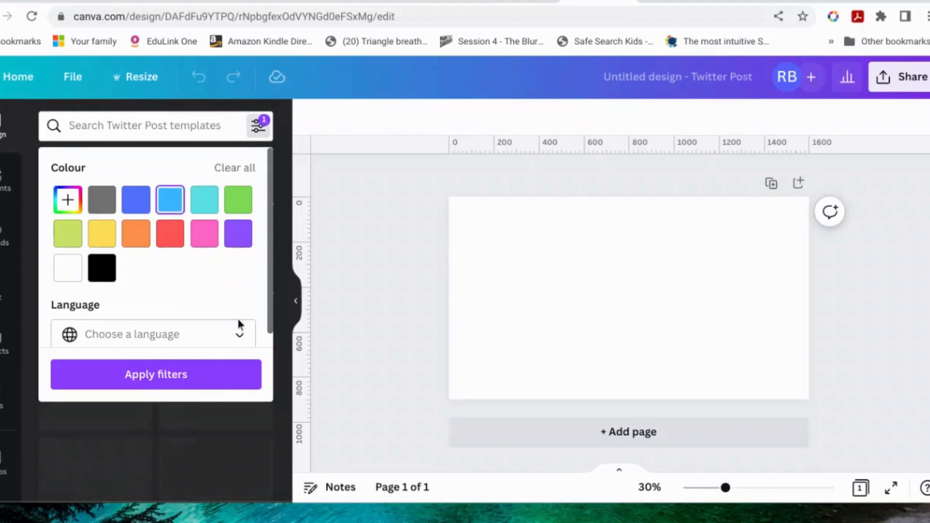
click(201, 376)
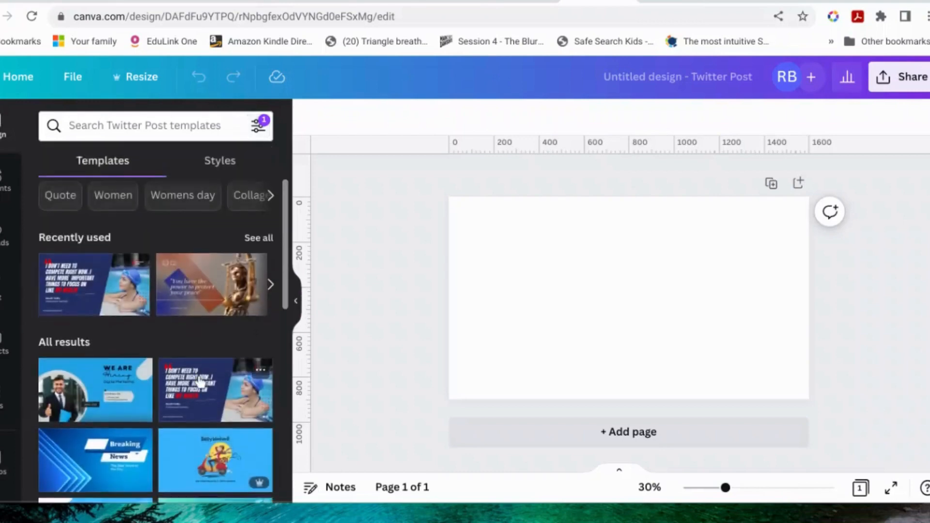
scroll(201, 381, down, 10)
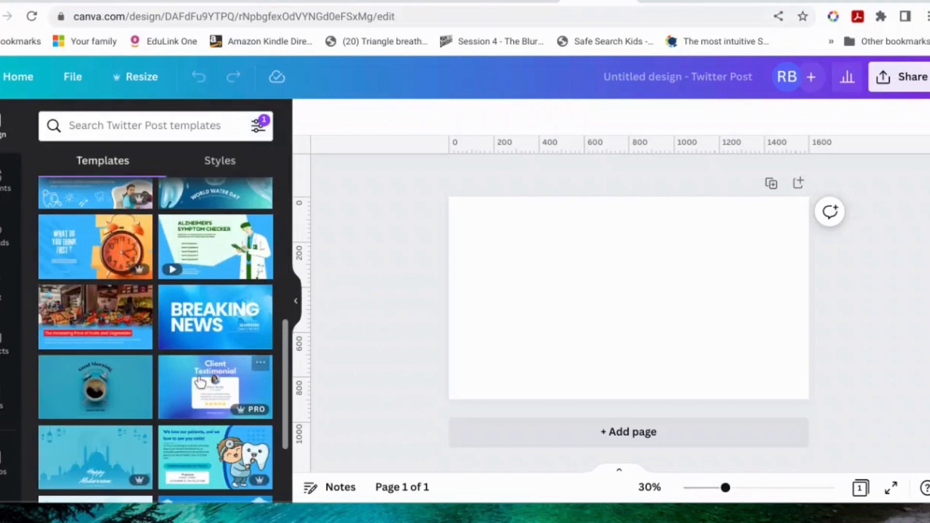
scroll(200, 382, down, 6)
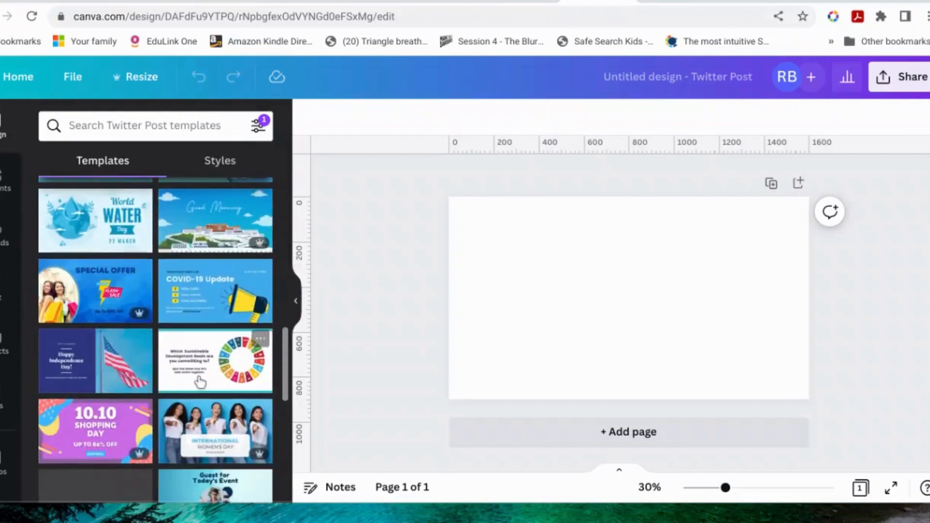
scroll(200, 382, down, 3)
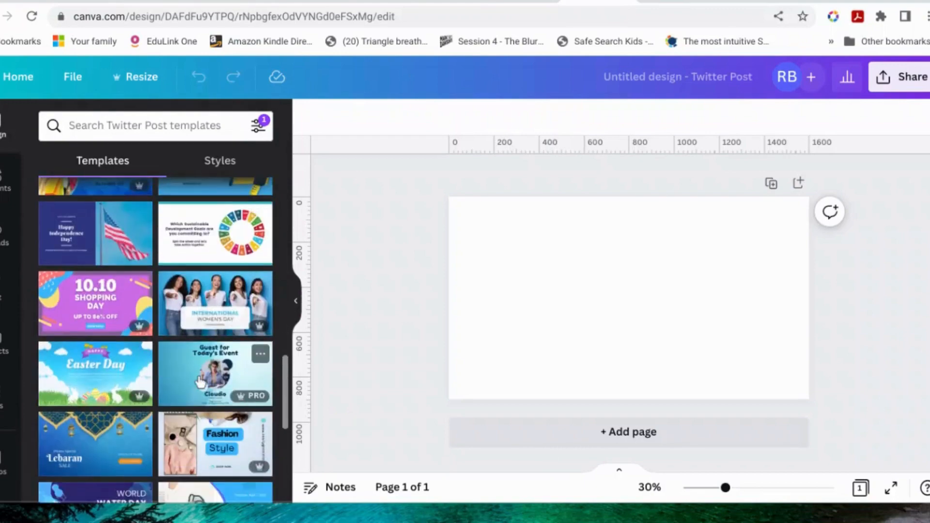
scroll(200, 382, down, 10)
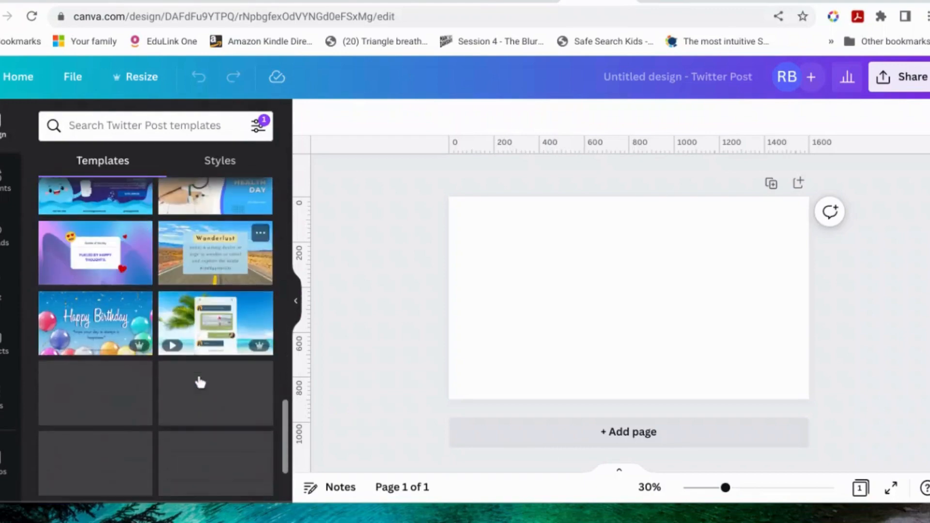
scroll(200, 382, down, 5)
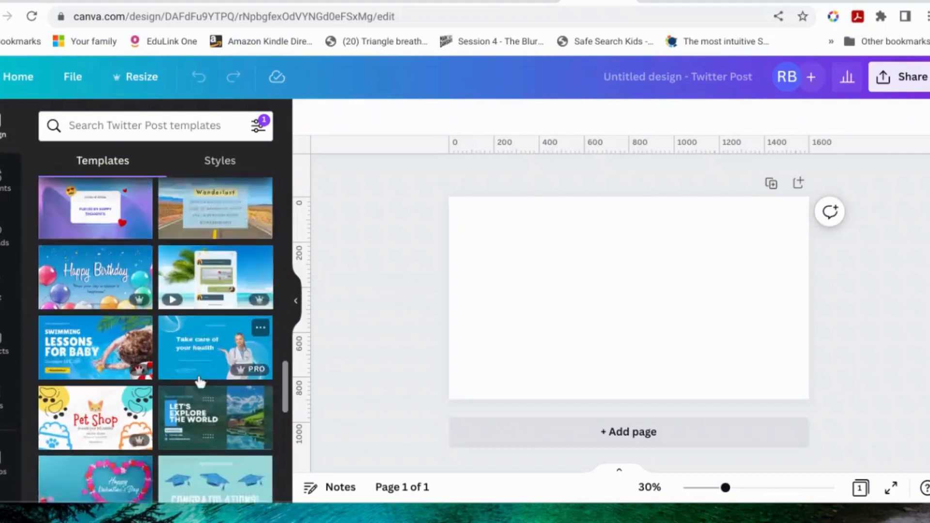
scroll(200, 383, down, 5)
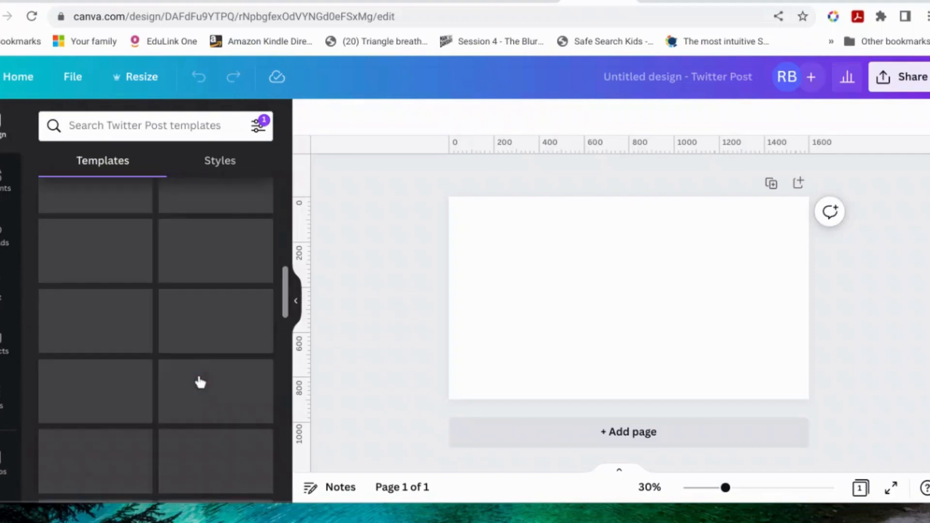
Step: Clear the colour filter from the template search
click(257, 126)
scroll(187, 264, down, 1)
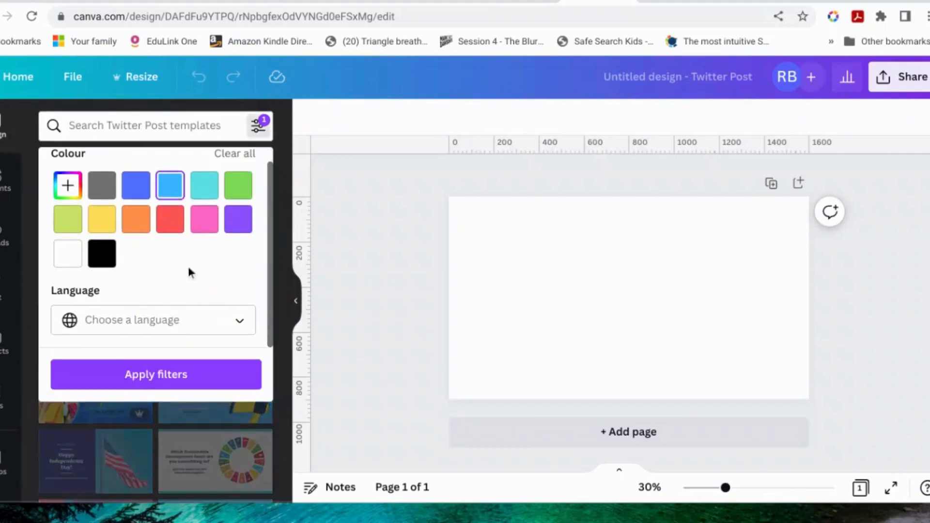
click(258, 126)
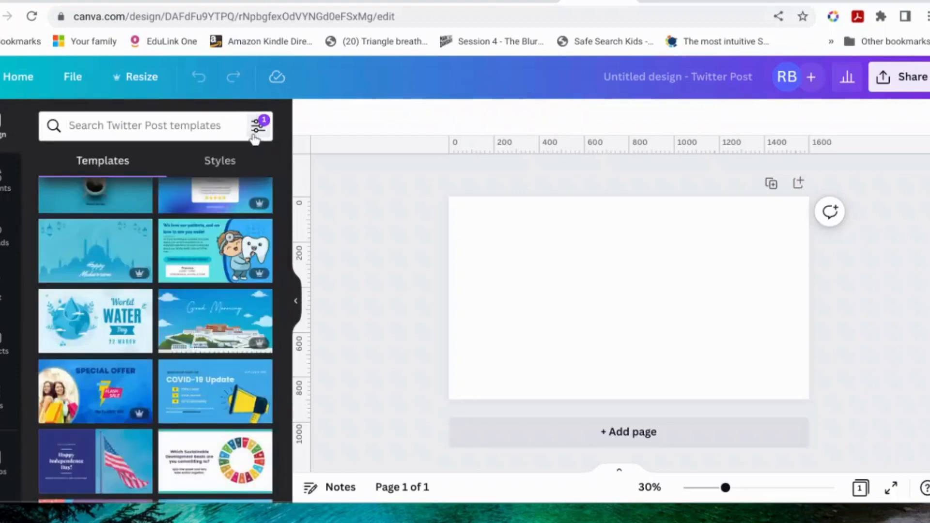
click(258, 126)
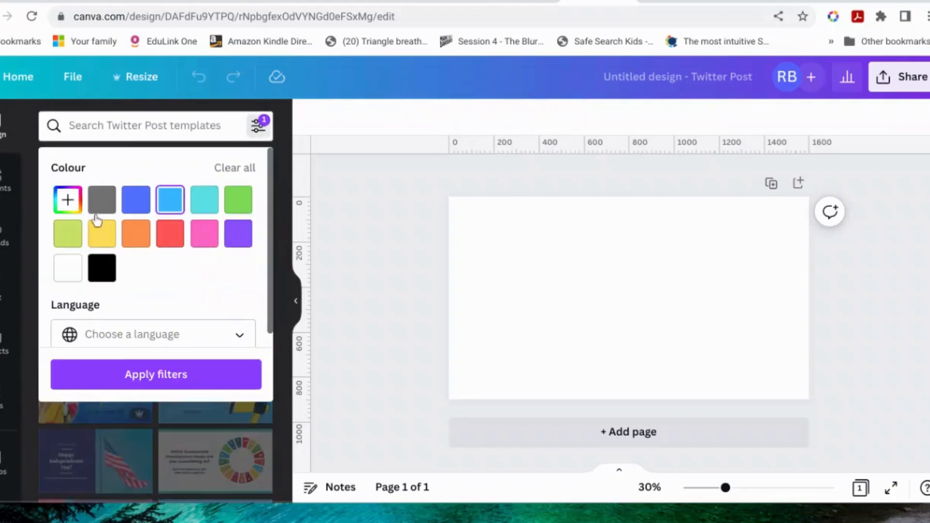
click(250, 170)
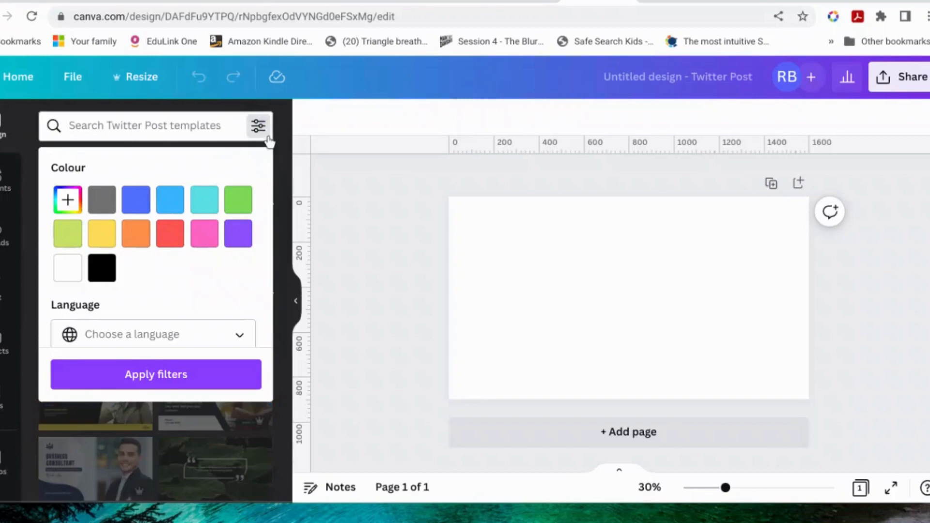
Step: Search the templates for "quote" and apply the yellow "The News" design with the Gen-Z fashion quote to the blank page
click(233, 124)
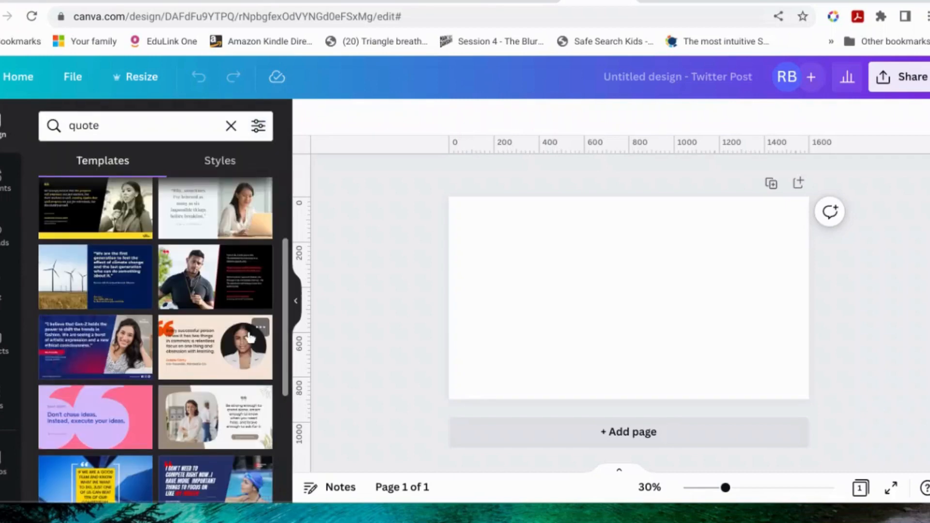
scroll(248, 337, up, 2)
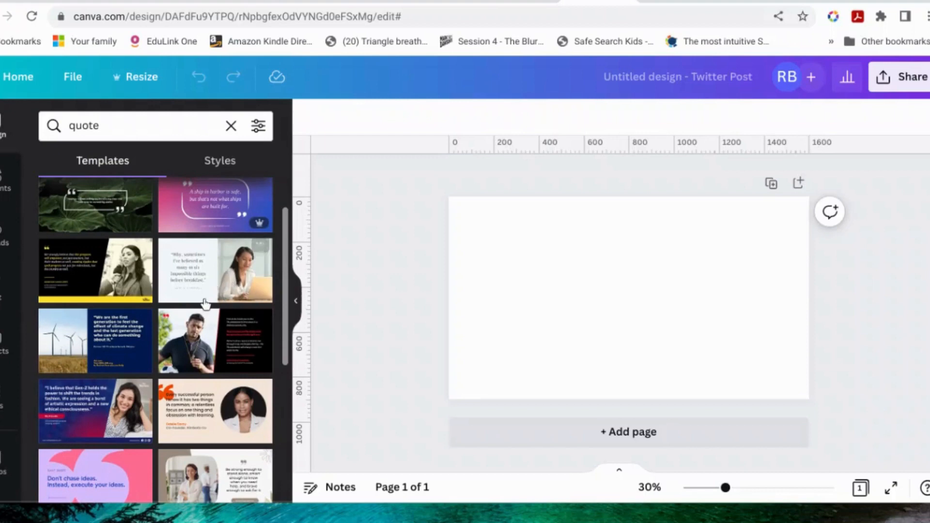
mouse_move(259, 232)
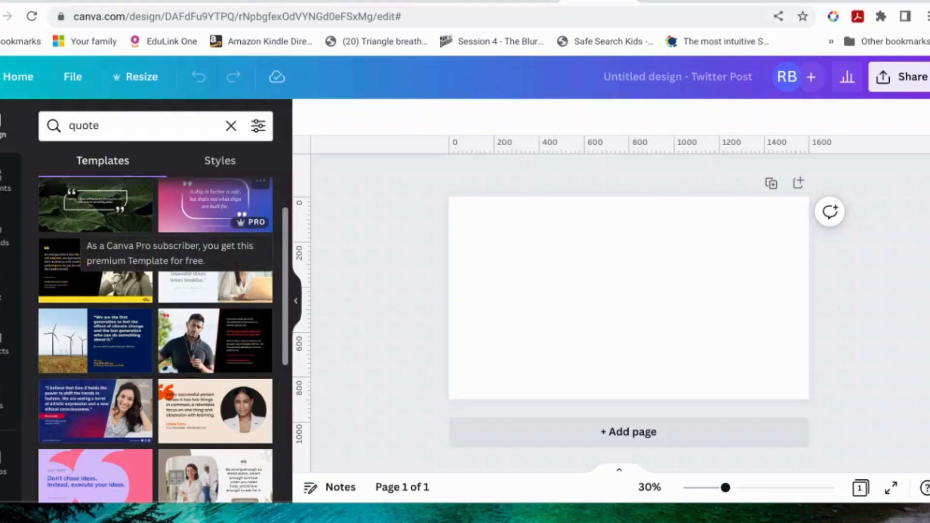
scroll(234, 398, down, 5)
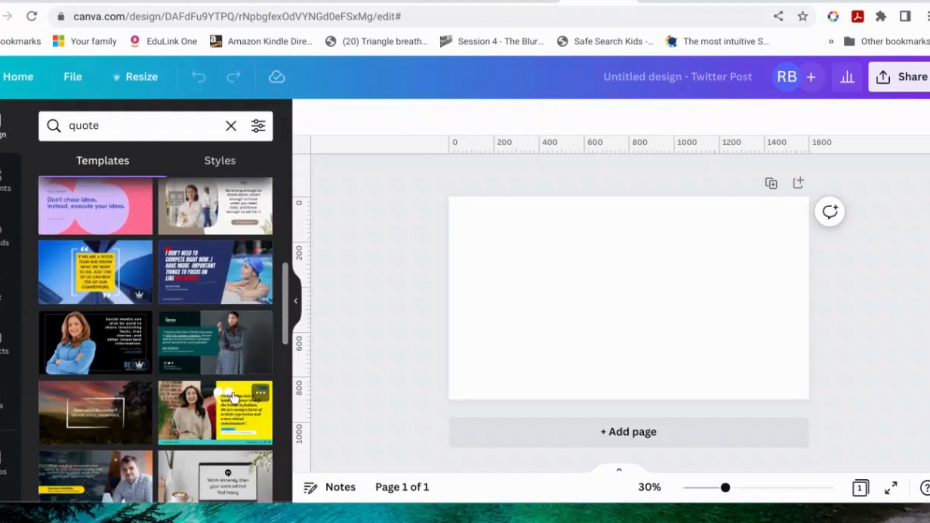
scroll(234, 399, down, 4)
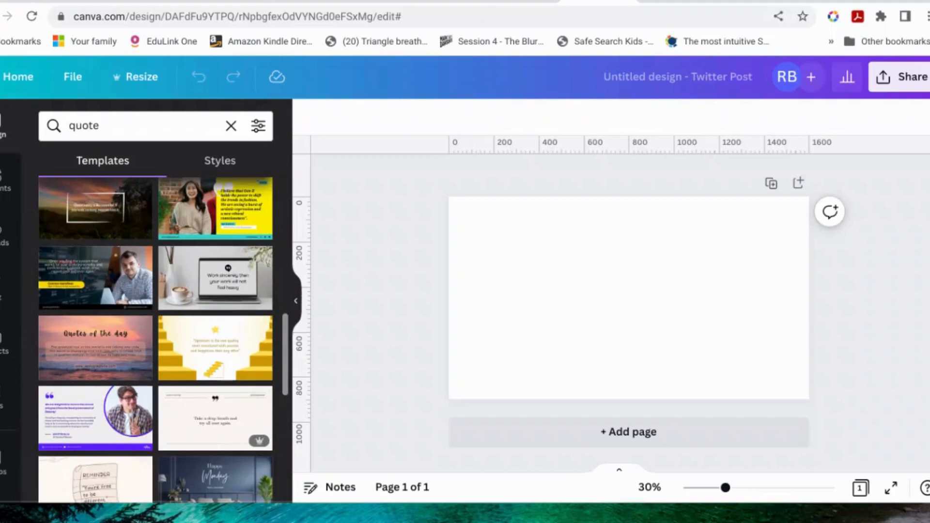
scroll(232, 384, up, 3)
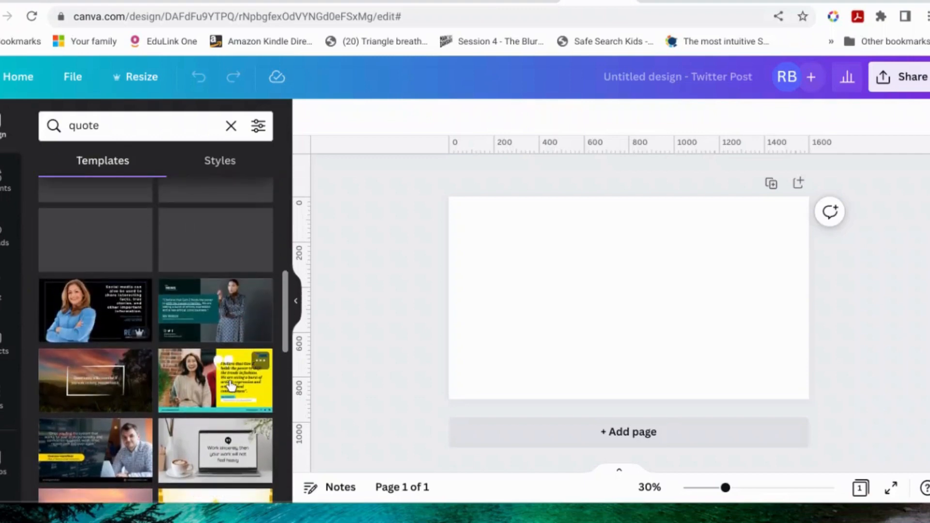
click(231, 384)
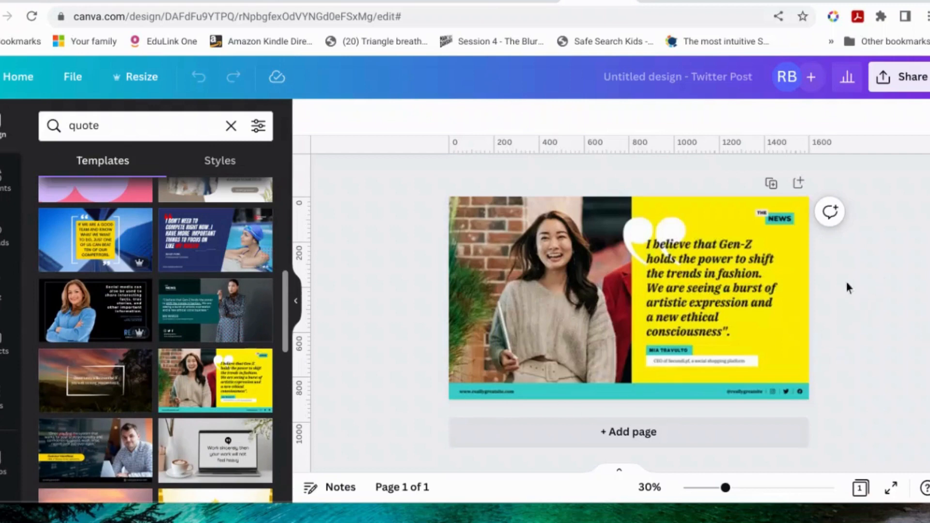
Step: Delete the photo of the smiling woman from its frame, leaving the empty frame beside the quote
click(701, 348)
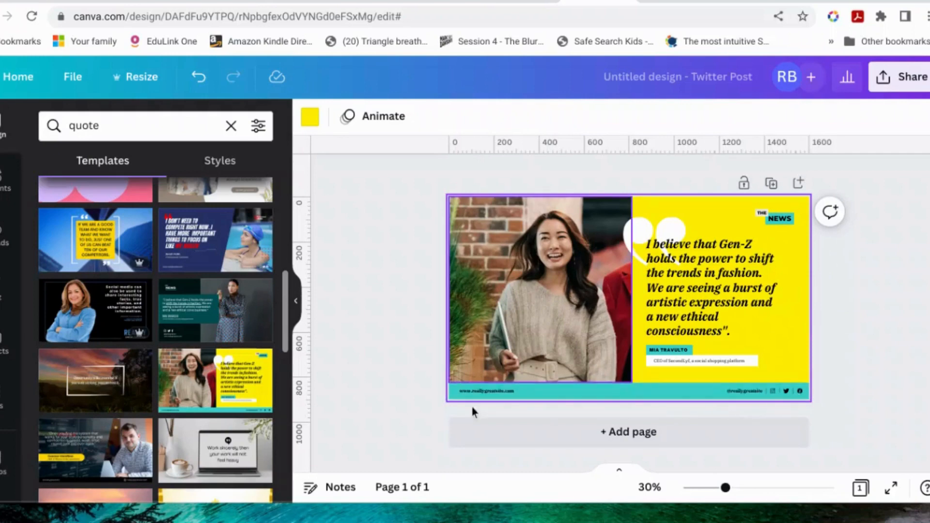
click(580, 315)
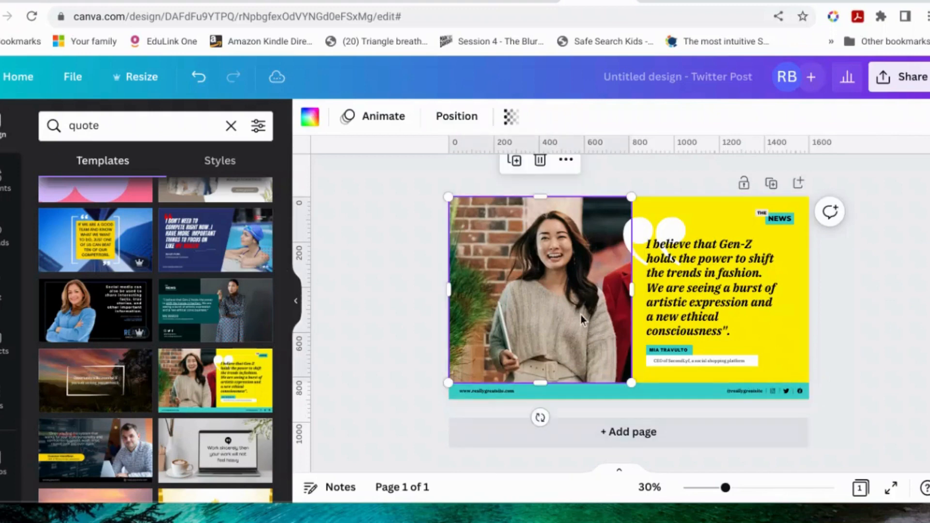
double_click(581, 315)
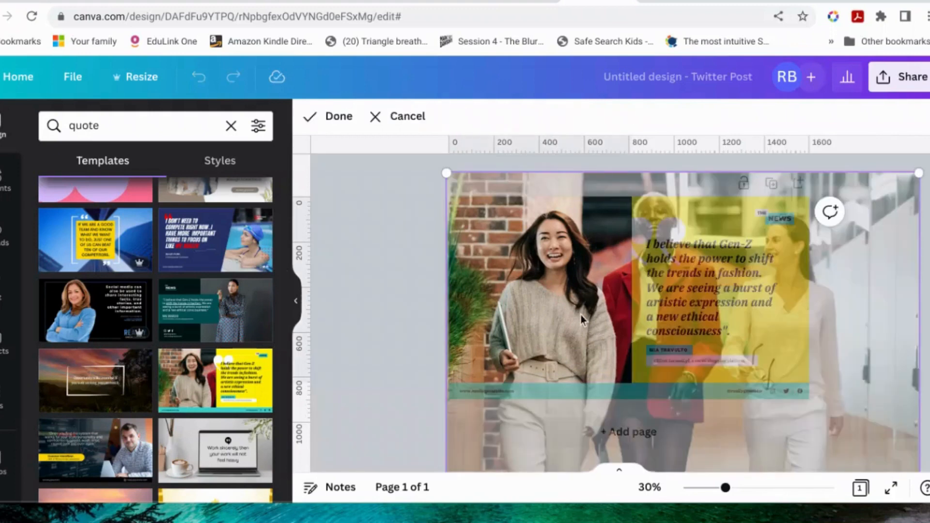
key(Delete)
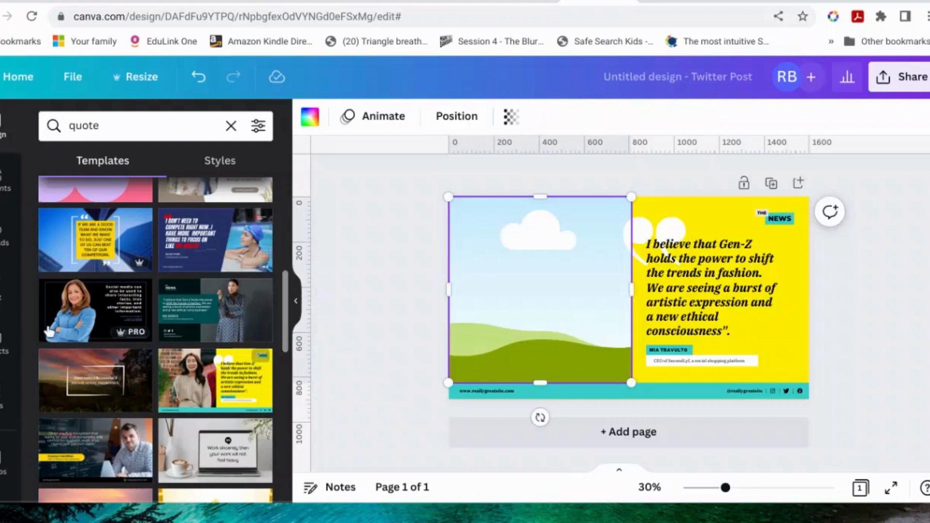
Step: Add the pink "Picture Perfect" book cover from the uploaded images to the page
click(4, 247)
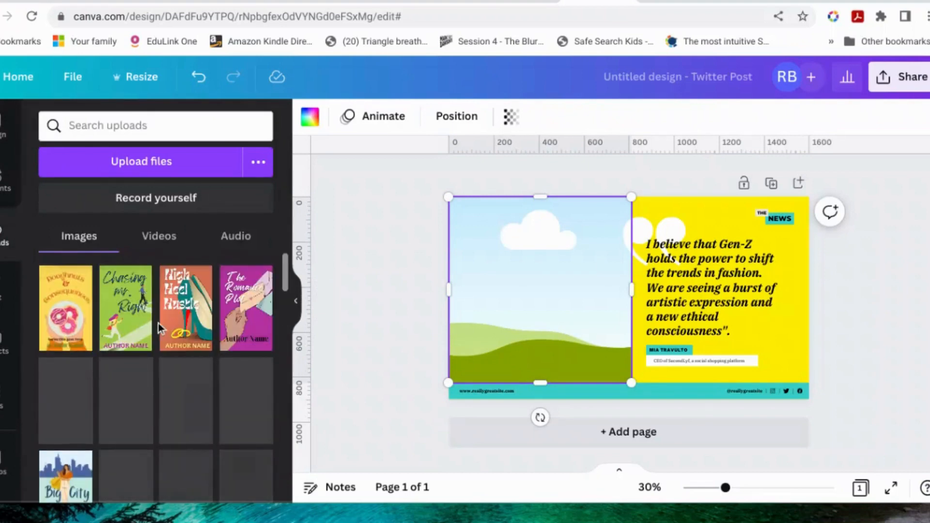
scroll(158, 323, down, 10)
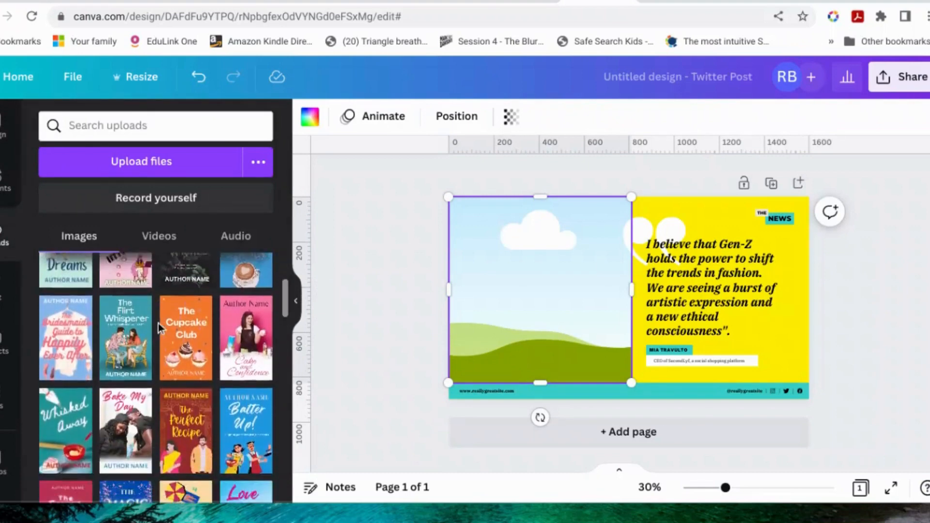
scroll(158, 322, down, 10)
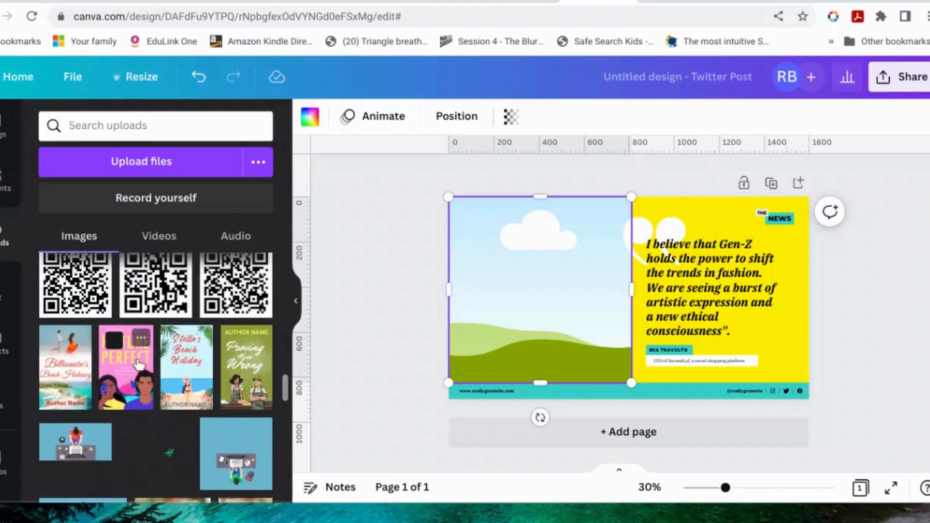
click(138, 364)
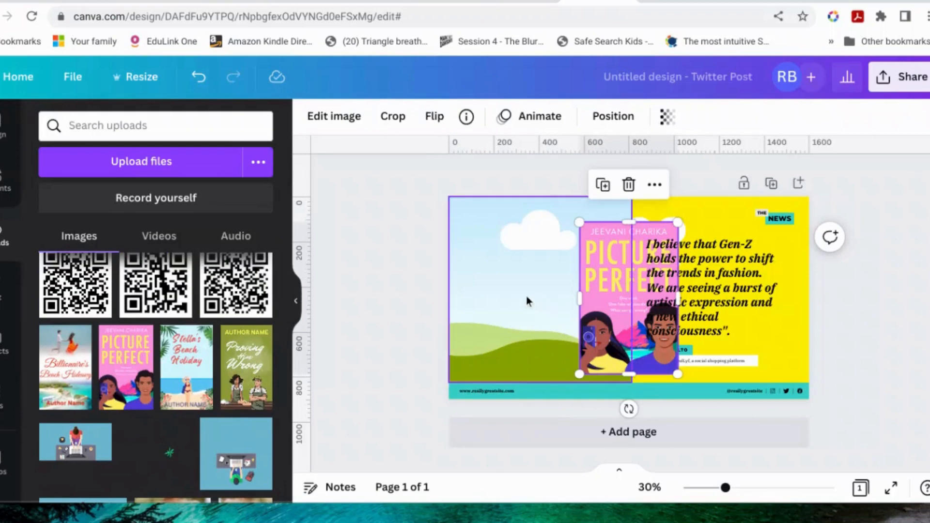
Step: Delete the empty landscape photo frame and move the Picture Perfect cover into the freed space beside the quote
drag(526, 300, 433, 297)
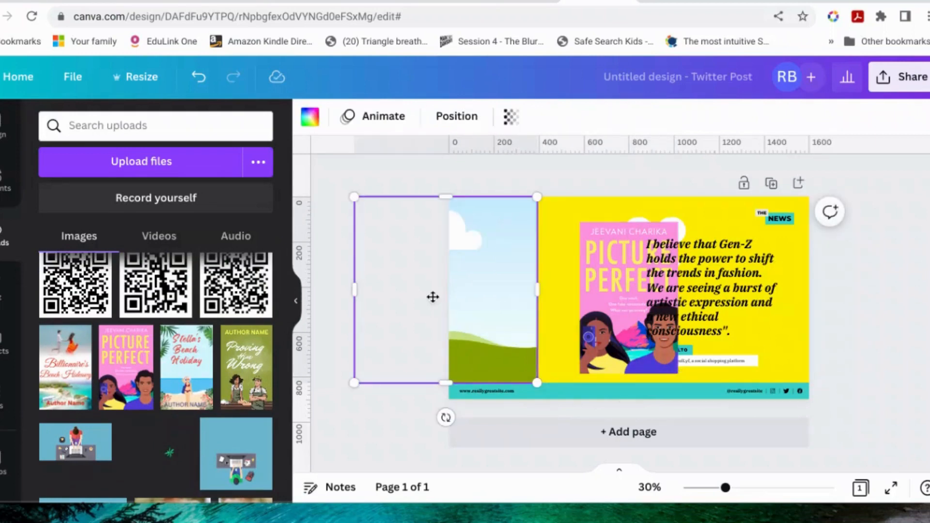
key(Delete)
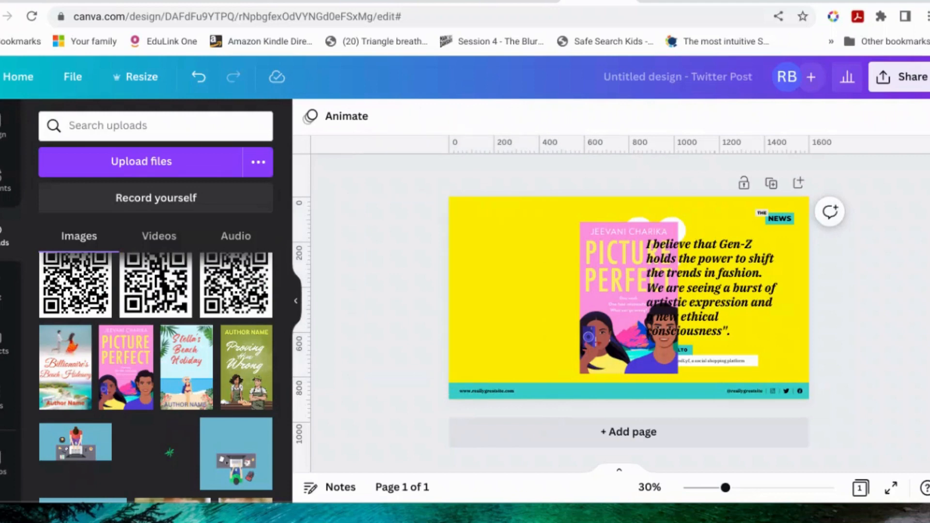
drag(594, 279, 493, 274)
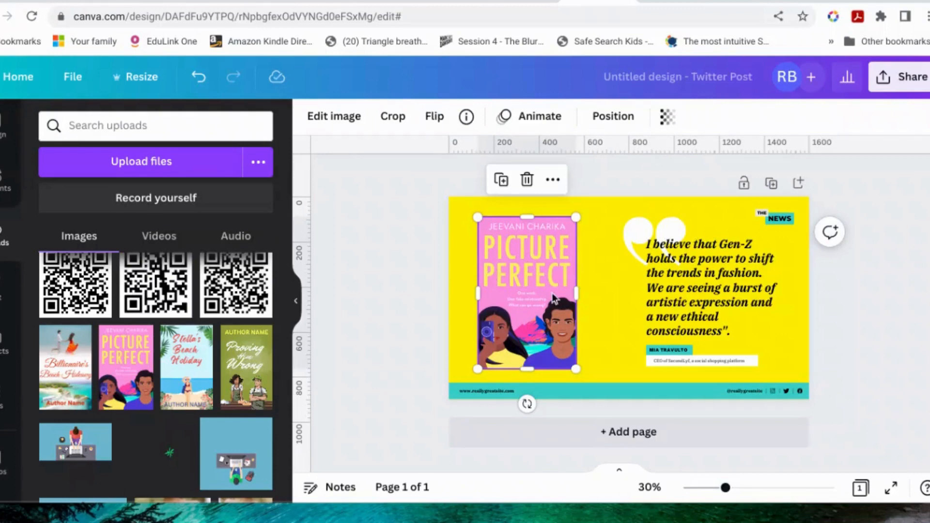
click(596, 300)
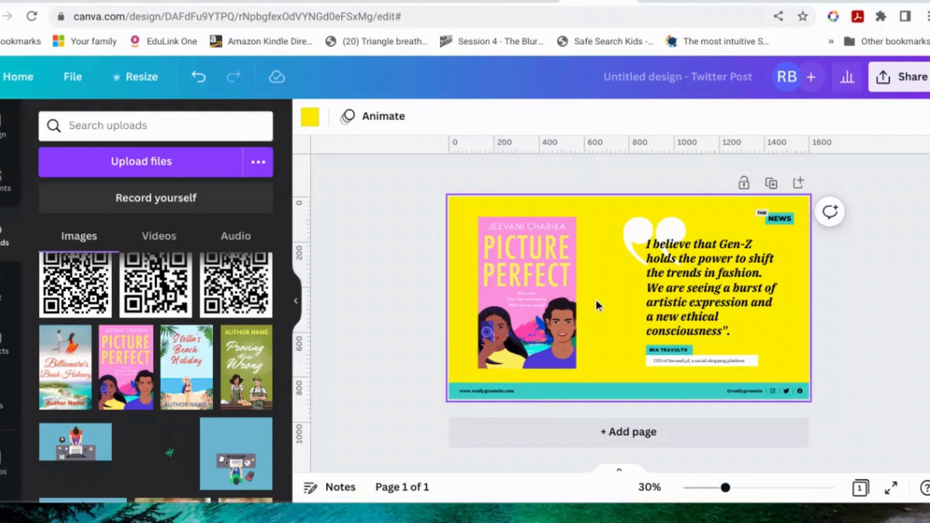
Step: Select the whole Gen-Z quote, switch to the Google Docs quotes document and copy “A fake-dating rom-com that is sweet and swoon-worthy
click(679, 285)
double_click(681, 286)
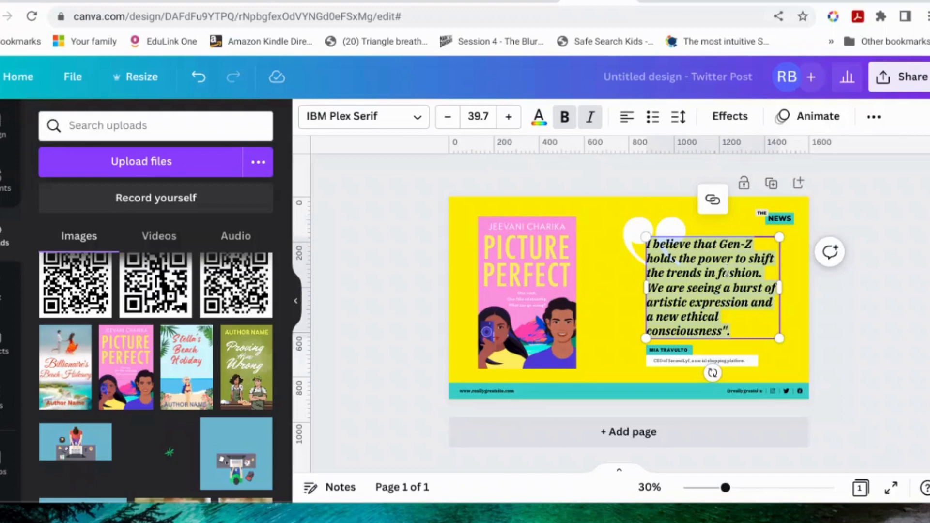
mouse_move(730, 2)
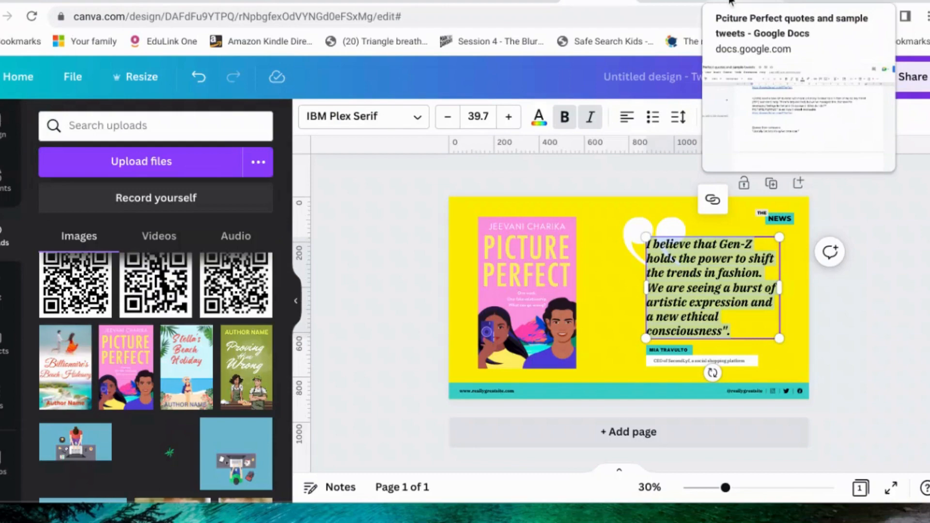
click(730, 1)
scroll(531, 260, up, 5)
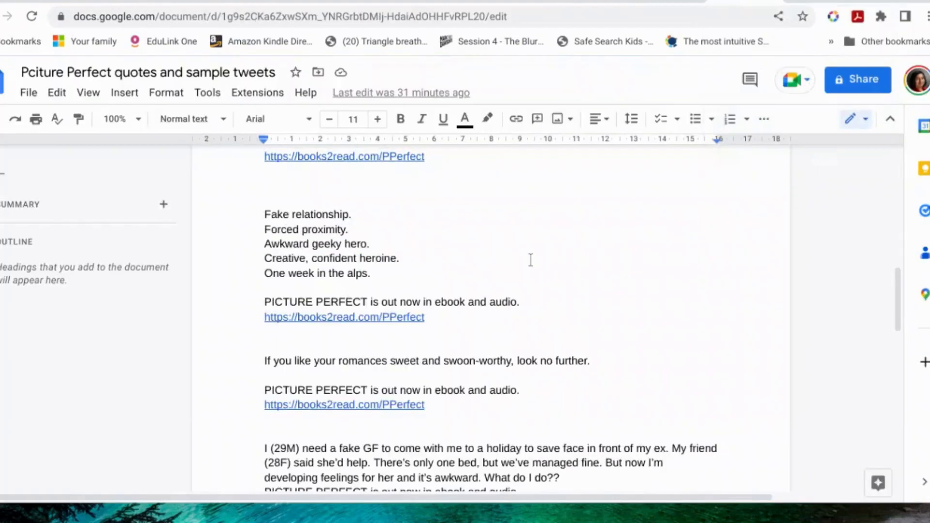
scroll(531, 260, up, 3)
scroll(531, 260, up, 4)
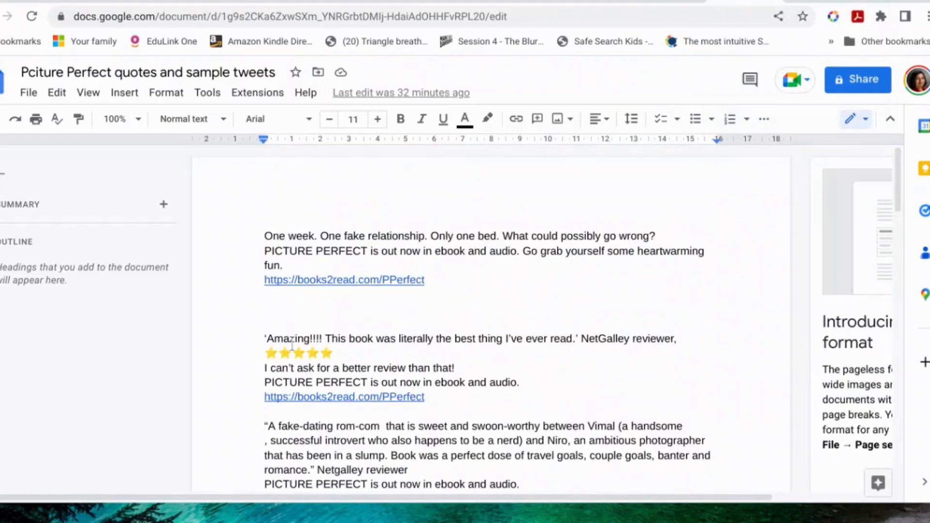
drag(265, 426, 542, 426)
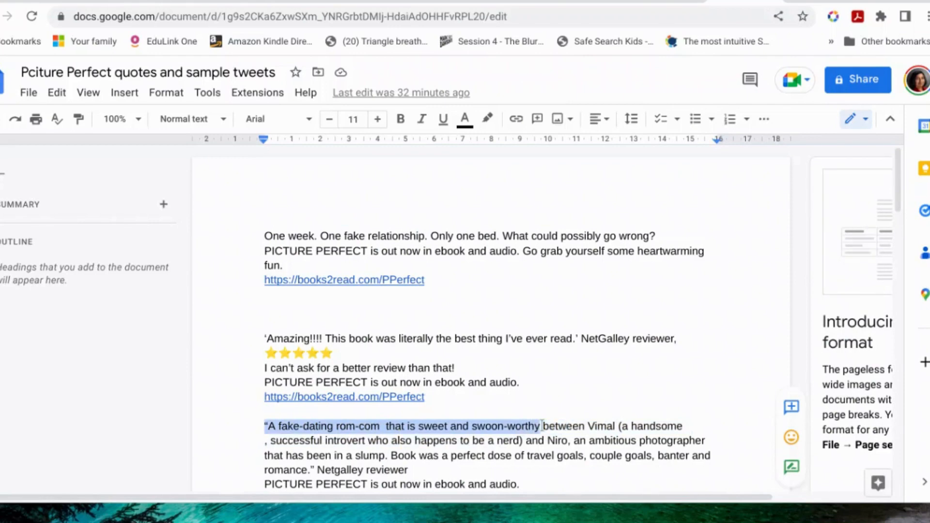
right_click(532, 428)
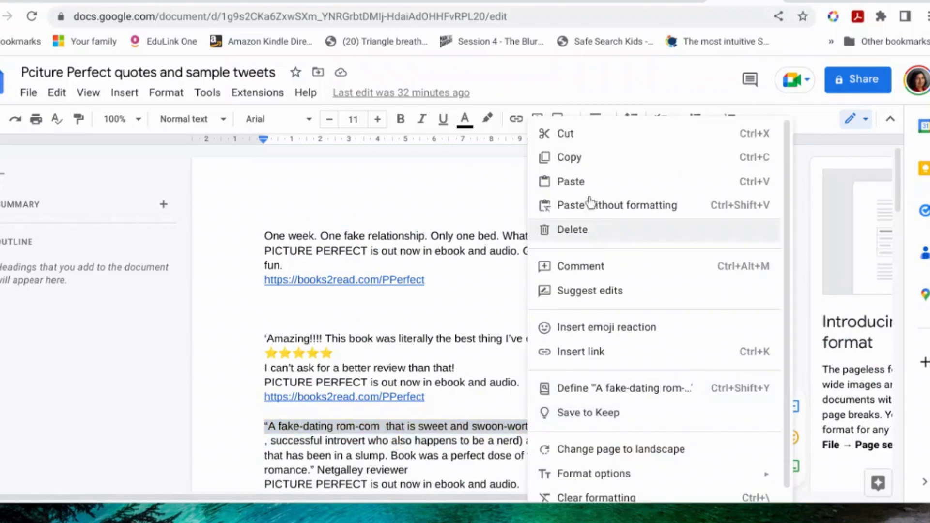
click(590, 167)
Step: Back in Canva, replace the Gen-Z quote with the copied phrase and move it up below the large quotation mark
click(600, 2)
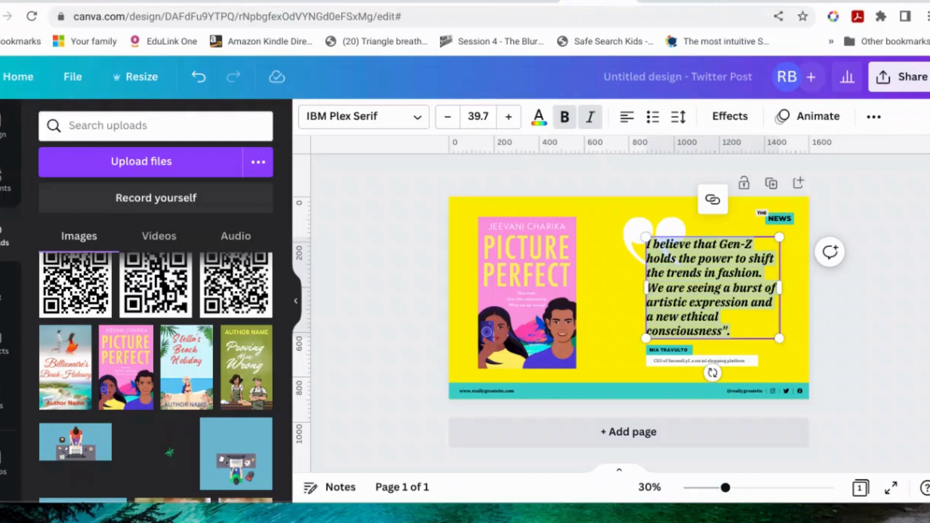
key(ctrl+v)
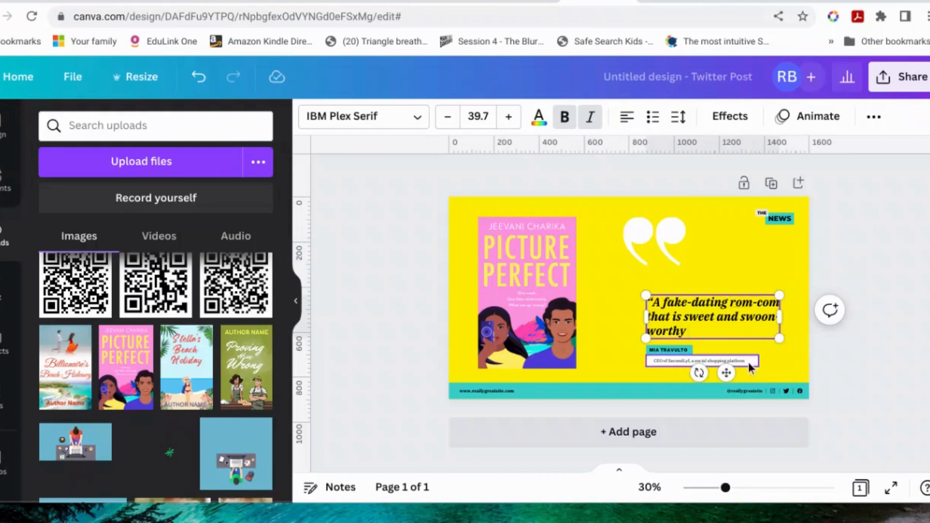
drag(725, 372, 729, 342)
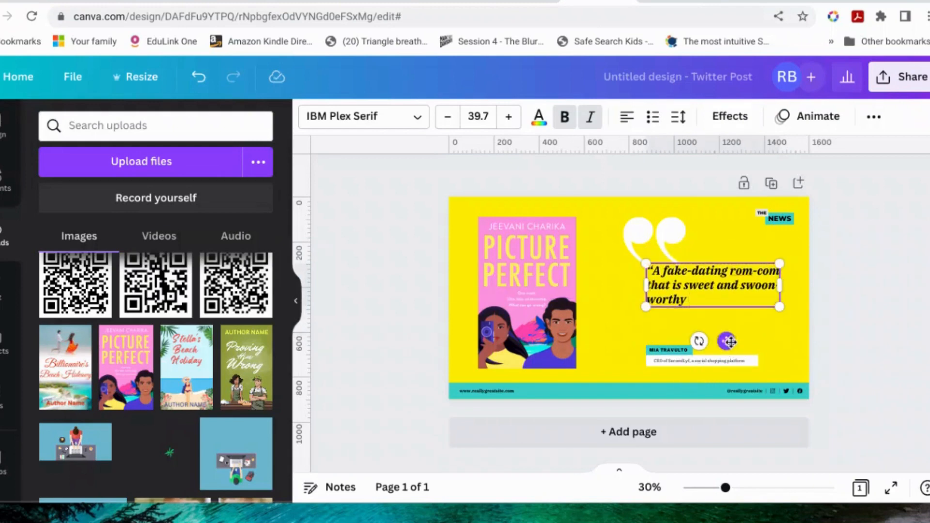
Step: Replace the placeholder person's name in the teal label below the quote with NETGALLEY
click(664, 352)
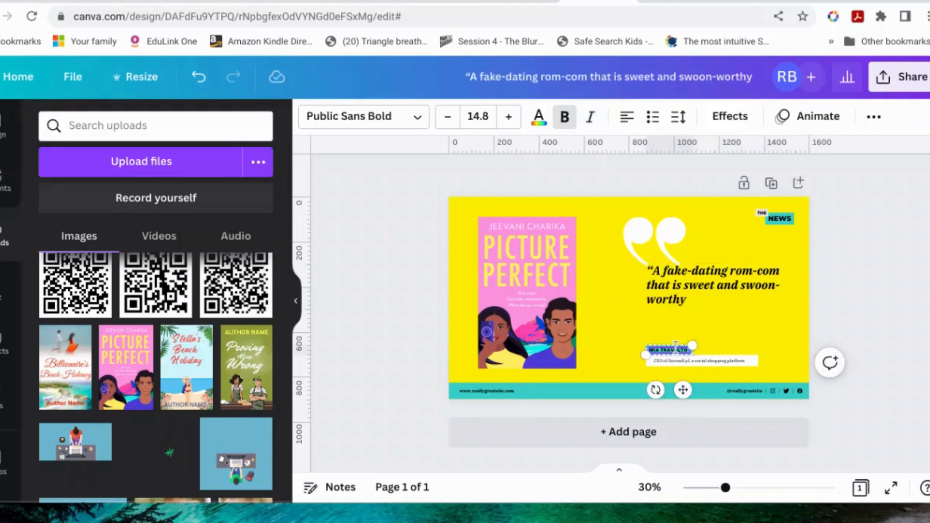
click(683, 390)
click(672, 350)
drag(725, 488, 764, 488)
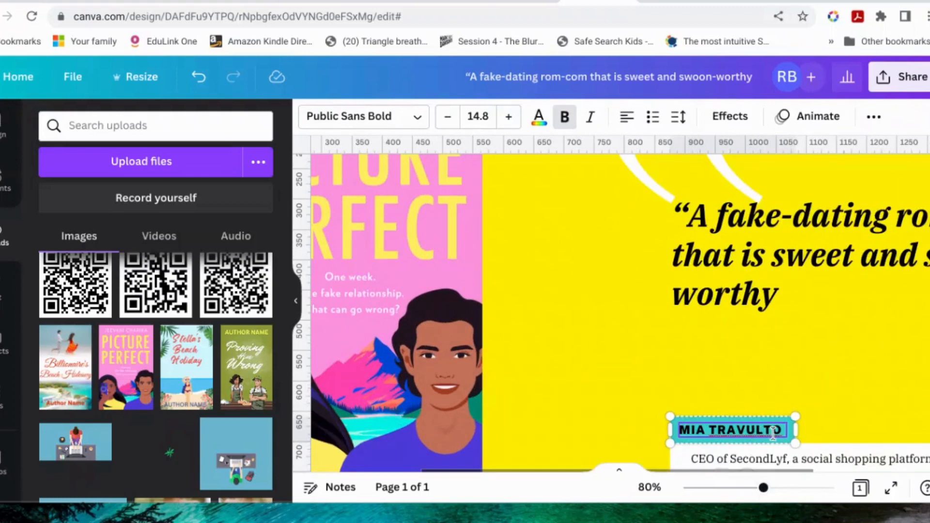
drag(780, 429, 684, 429)
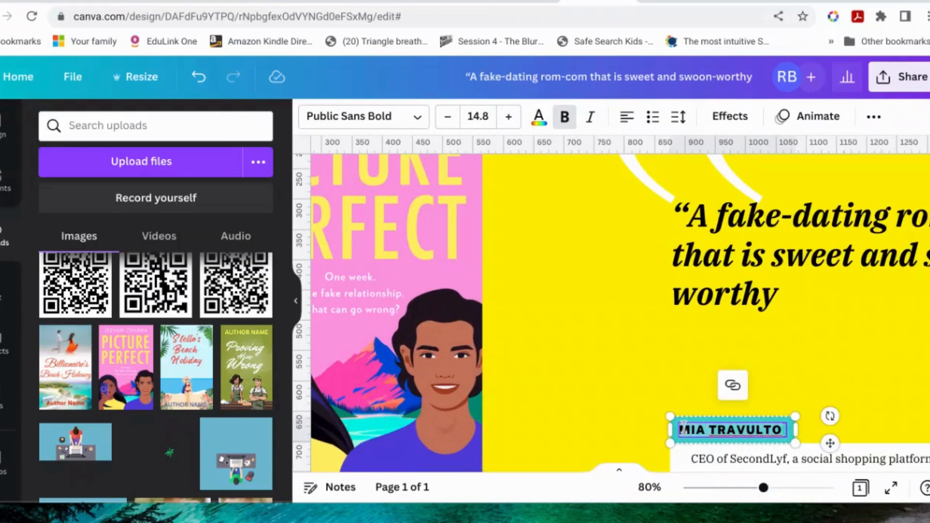
text(NETG)
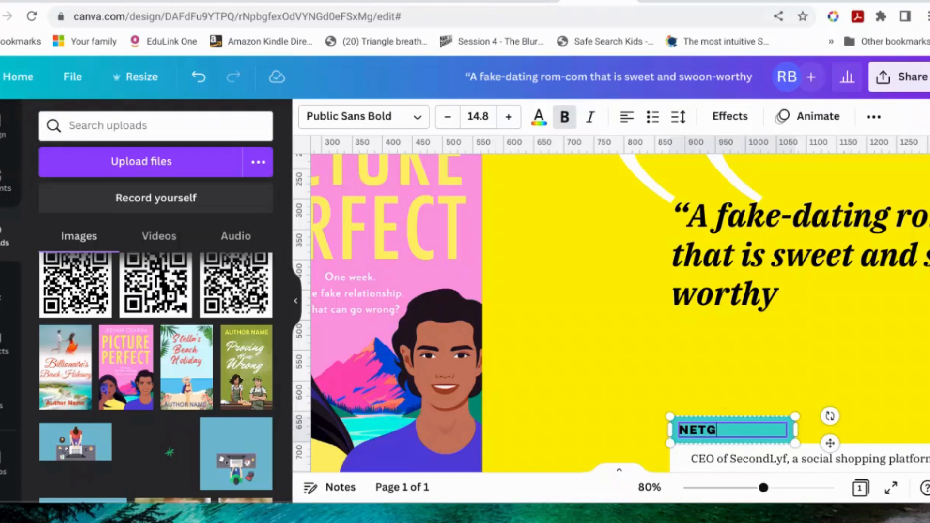
text(ALLEY)
click(891, 376)
Step: Delete the CEO job-title line and its white background box beneath the NETGALLEY label
scroll(823, 383, down, 2)
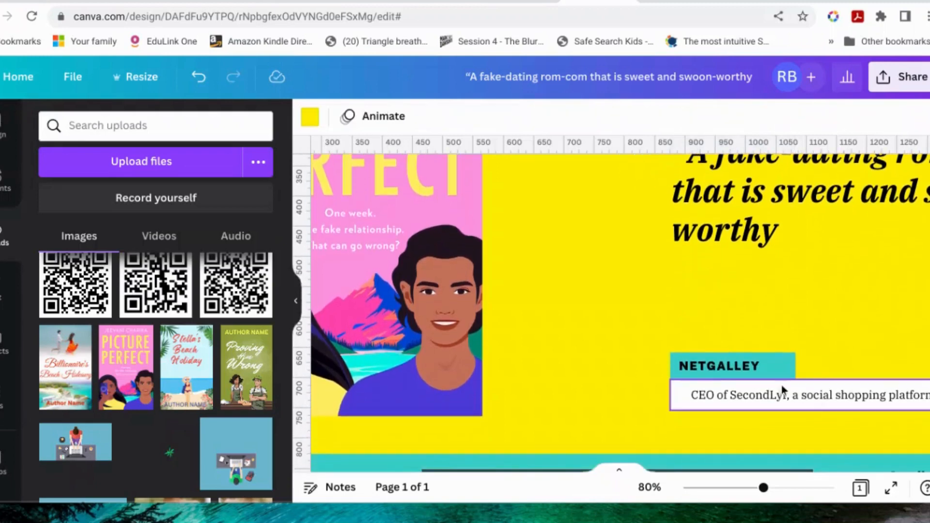
click(748, 368)
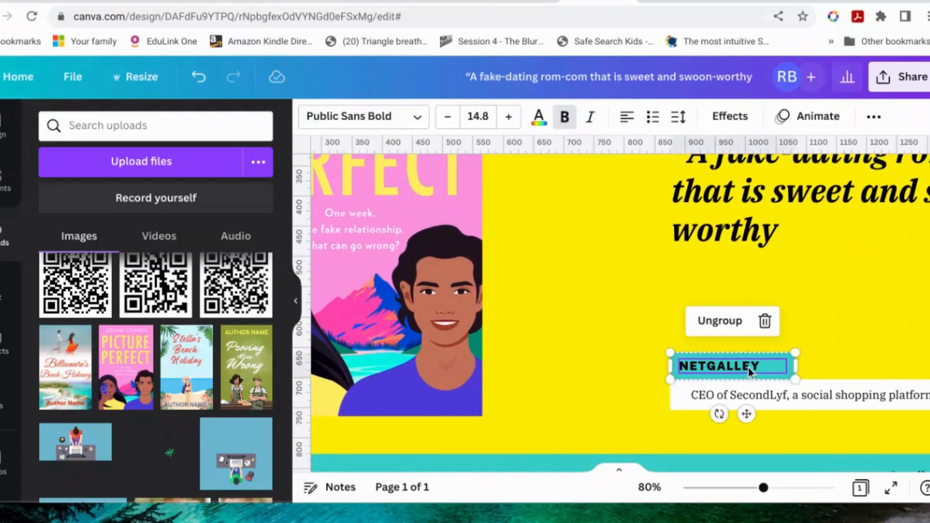
click(767, 395)
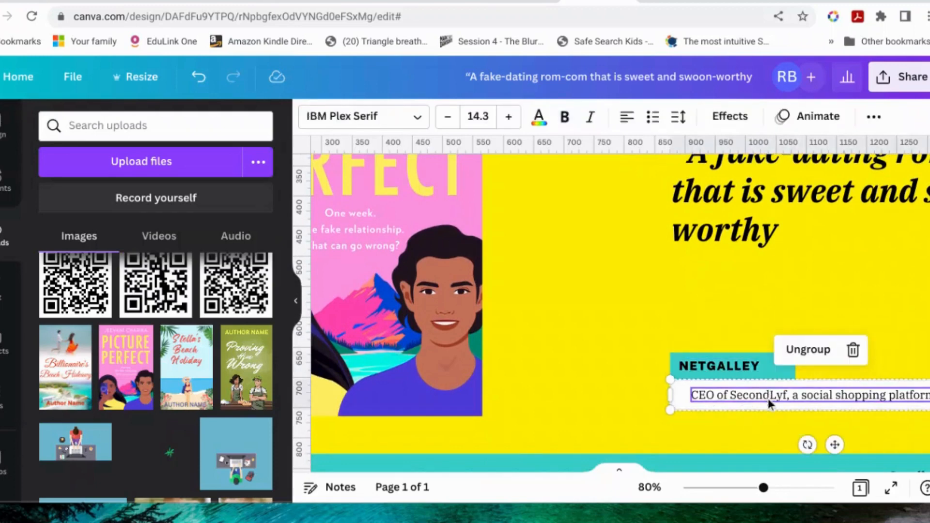
key(Delete)
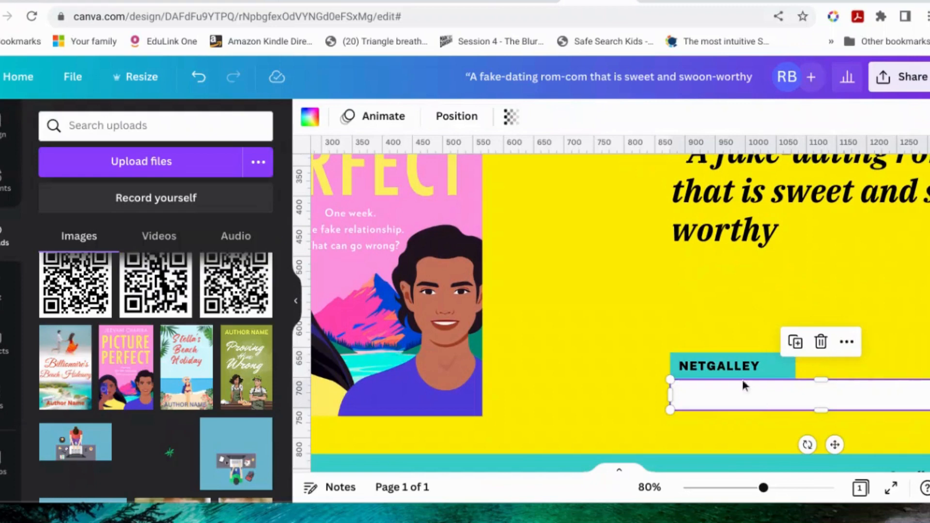
click(821, 343)
click(771, 368)
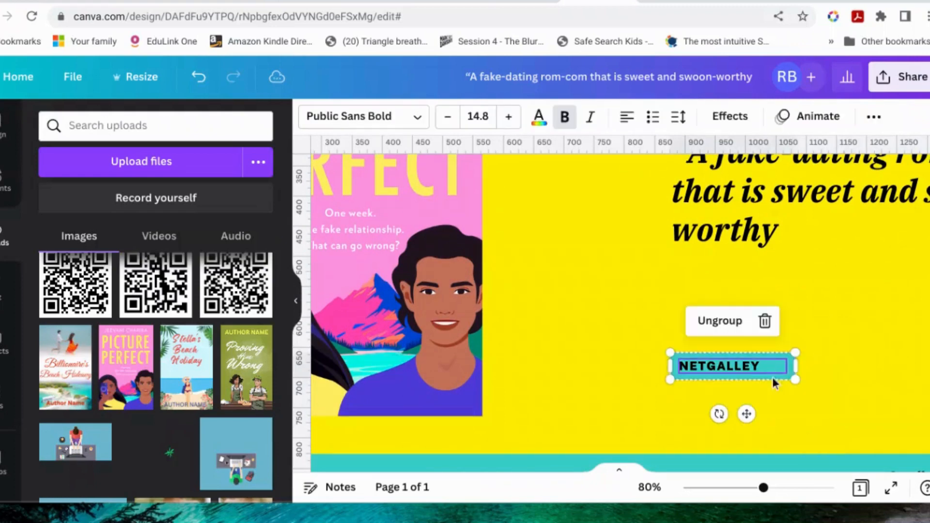
click(863, 329)
click(406, 304)
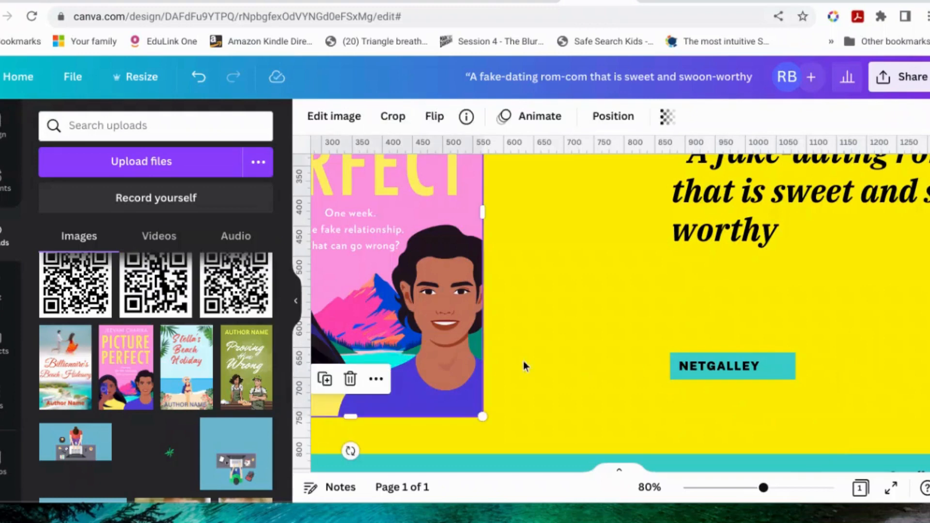
scroll(607, 429, down, 3)
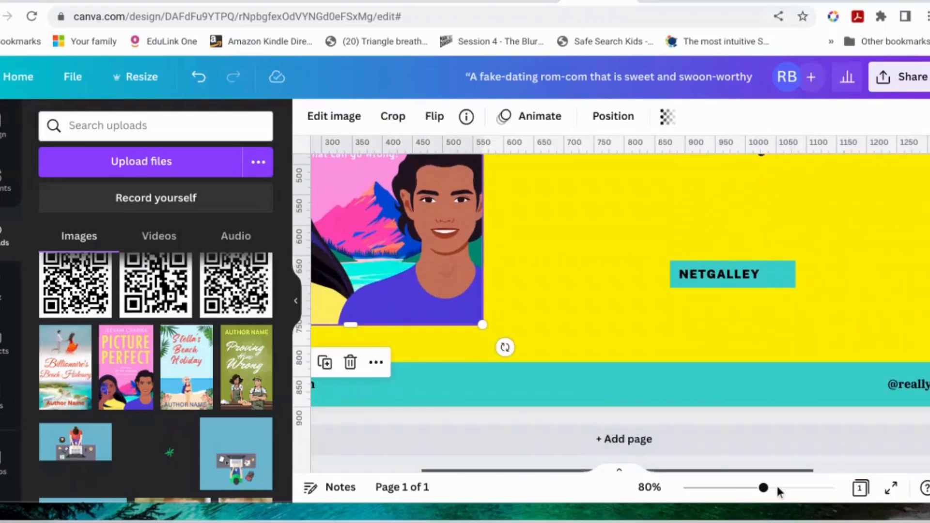
mouse_move(743, 493)
mouse_down()
mouse_move(706, 489)
mouse_move(737, 488)
mouse_up()
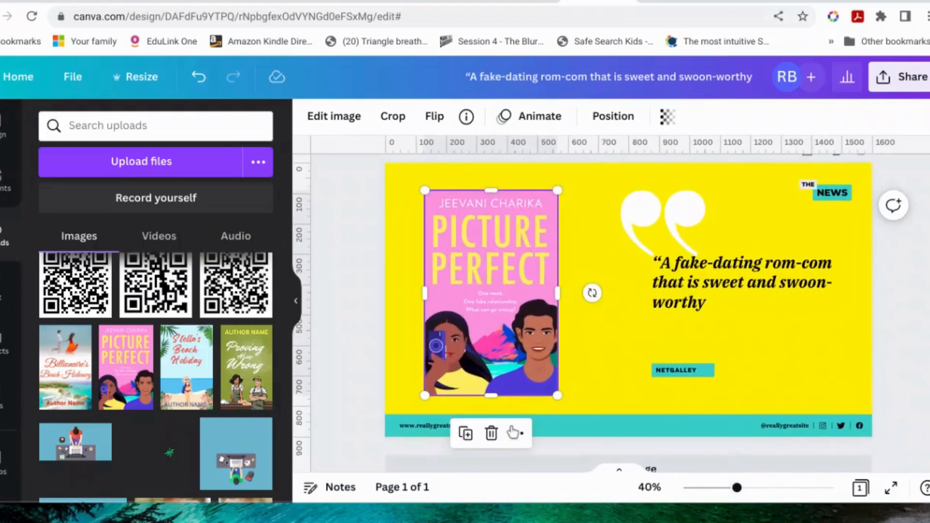
click(408, 427)
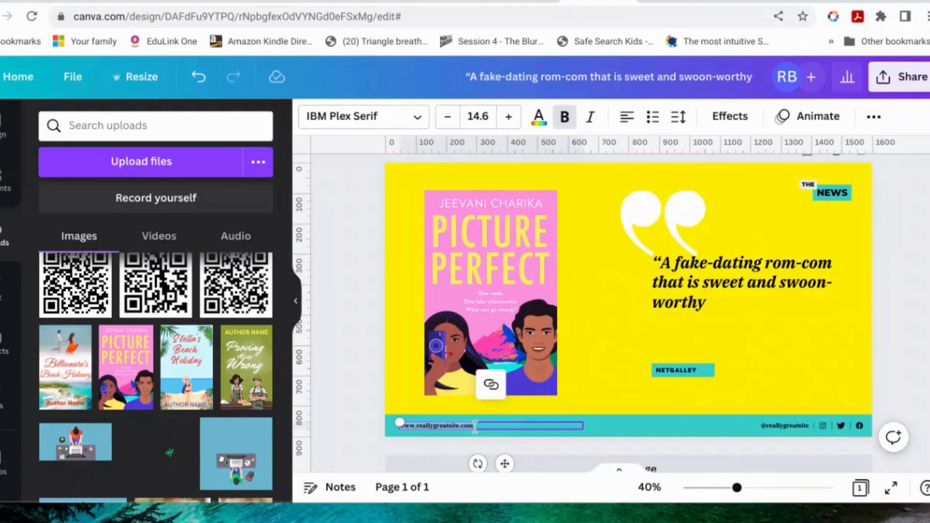
click(492, 386)
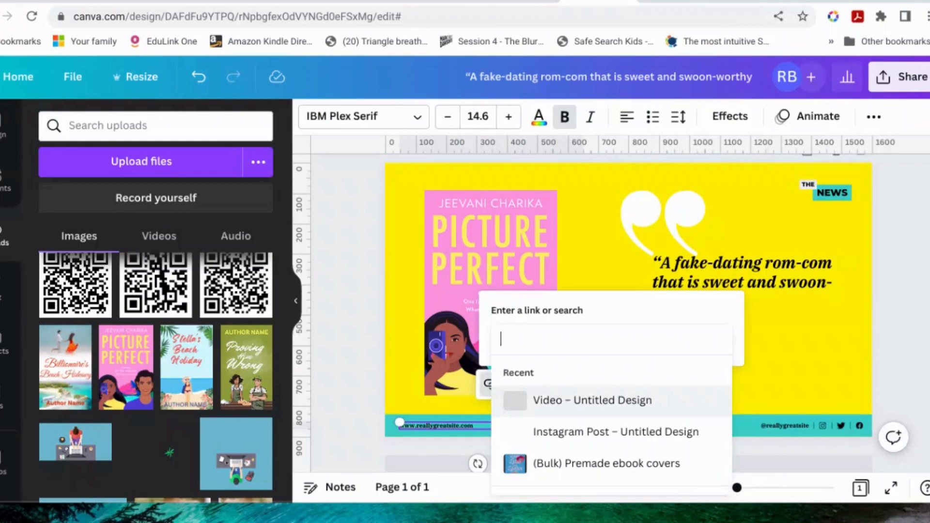
text(www.)
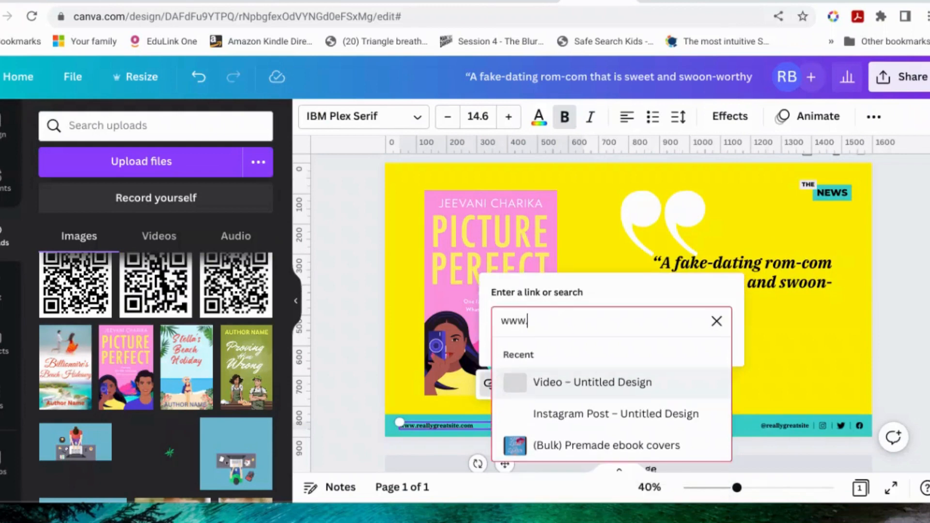
text(rho)
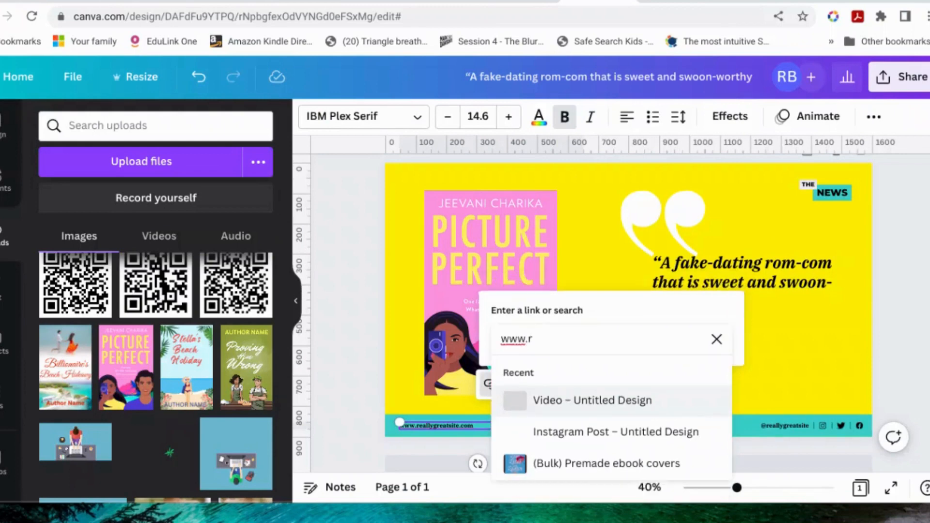
key(BackSpace)
text(jeevanicharika.com)
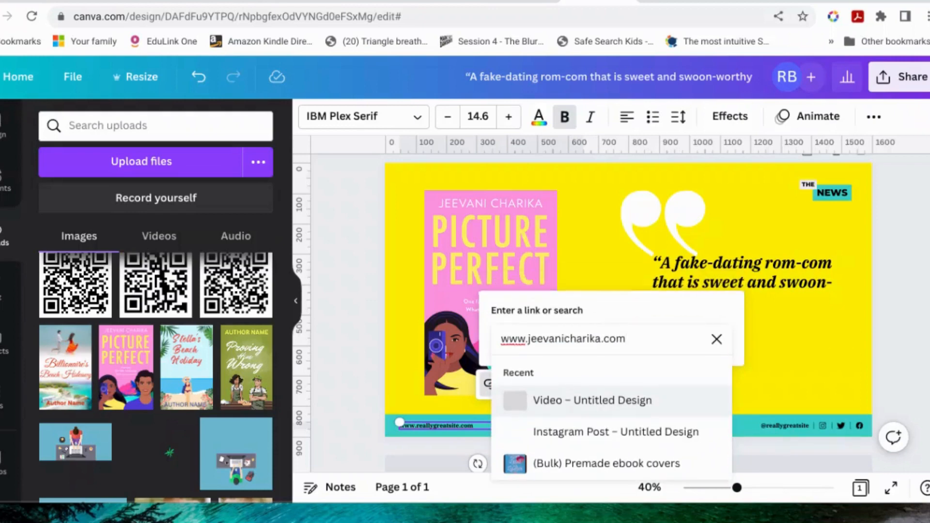
key(Return)
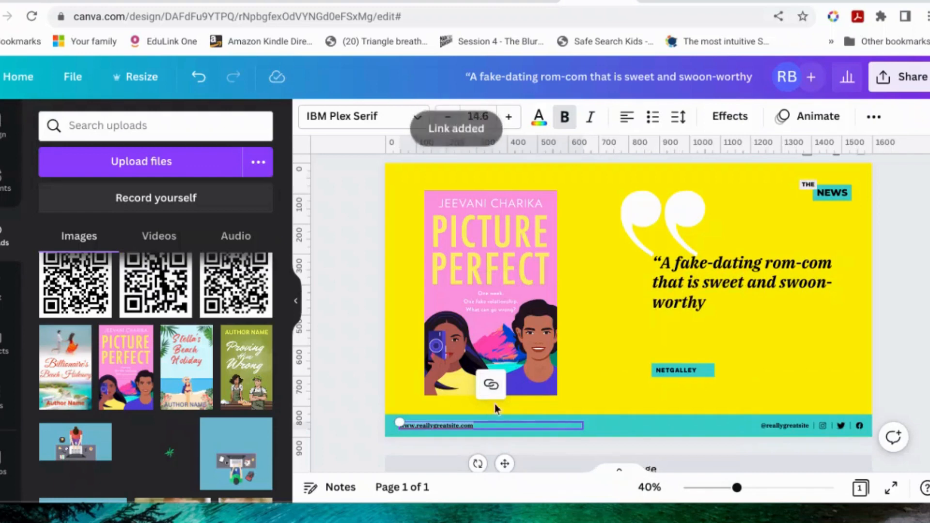
click(484, 426)
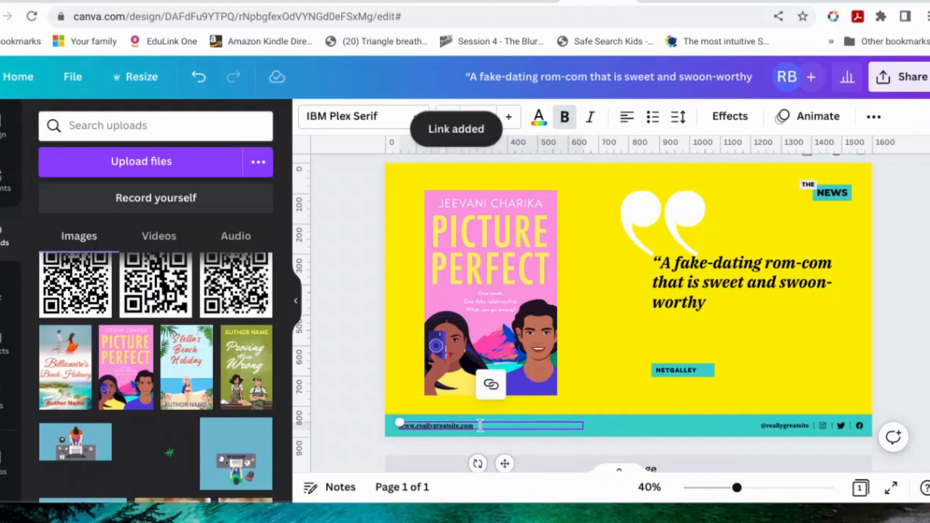
drag(737, 488, 764, 488)
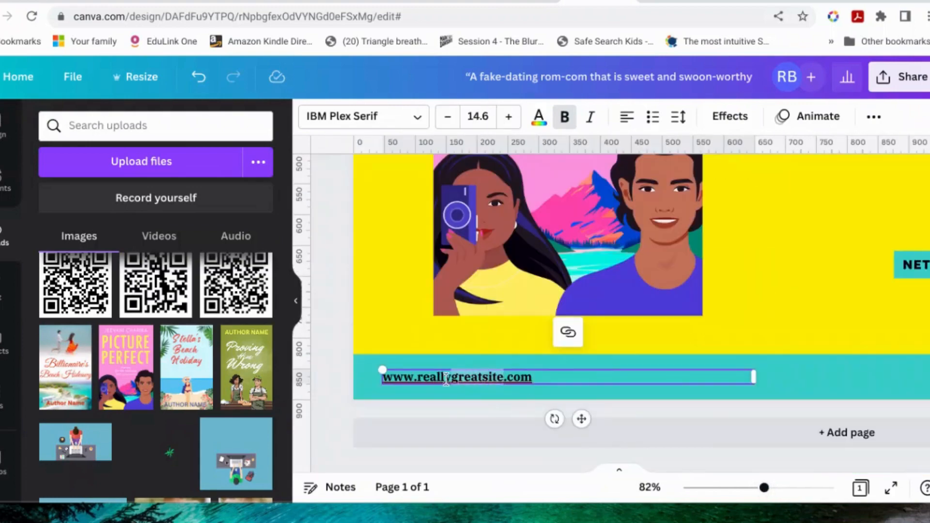
drag(446, 379, 419, 378)
text(jeevanicharika)
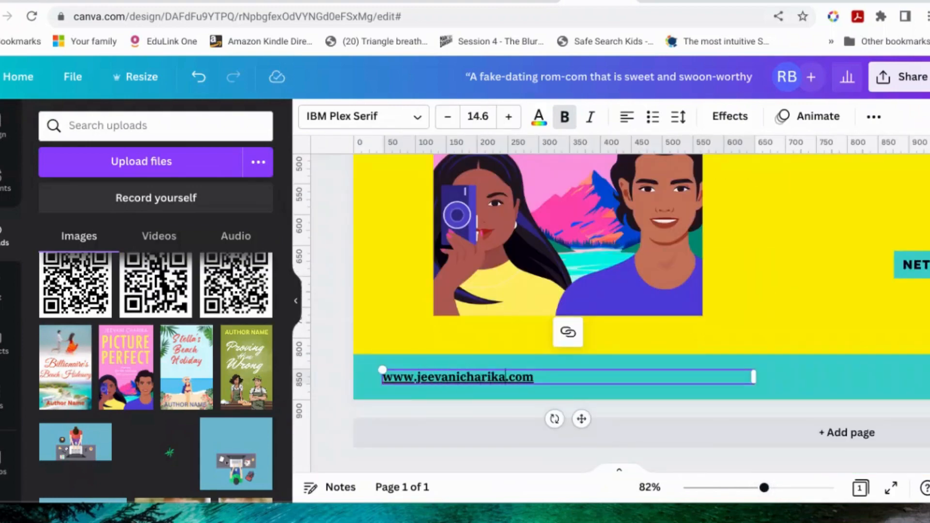
click(837, 314)
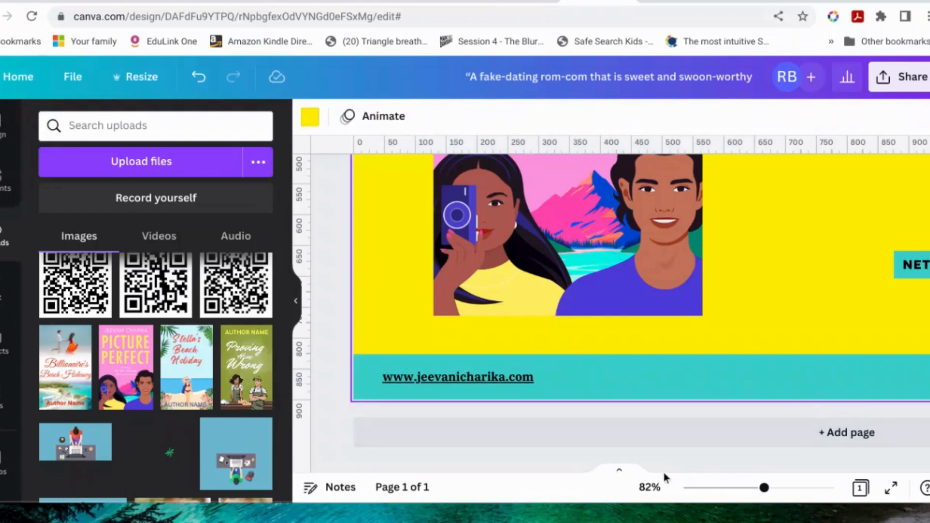
click(721, 467)
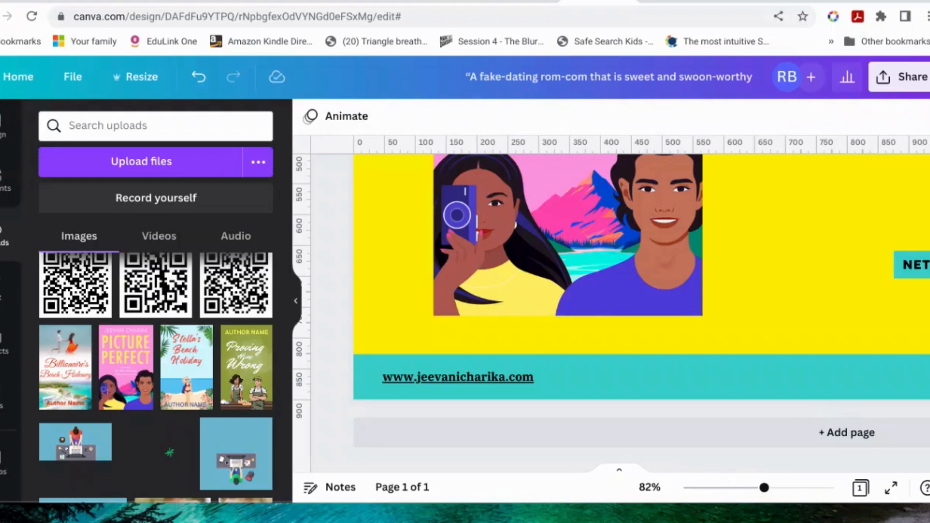
scroll(723, 467, right, 5)
scroll(620, 291, right, 2)
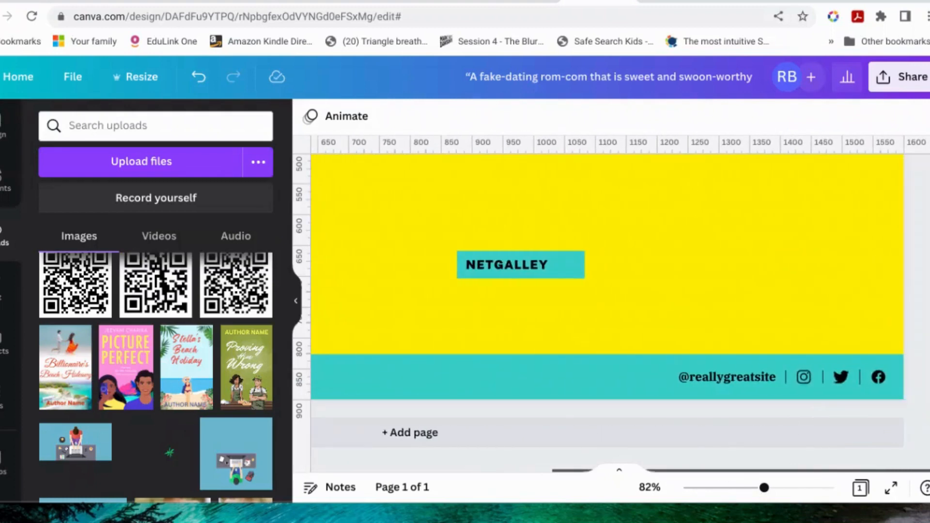
click(734, 382)
double_click(706, 377)
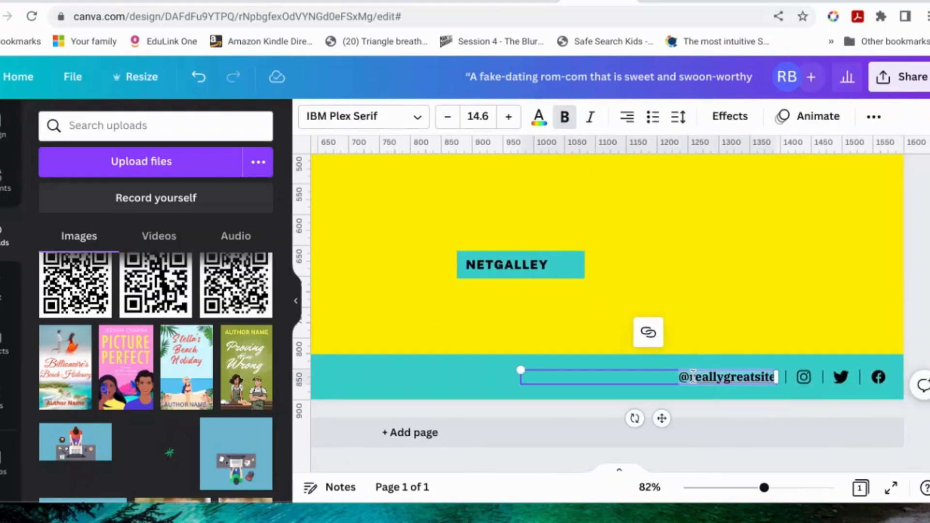
drag(693, 376, 776, 377)
text(rhoda)
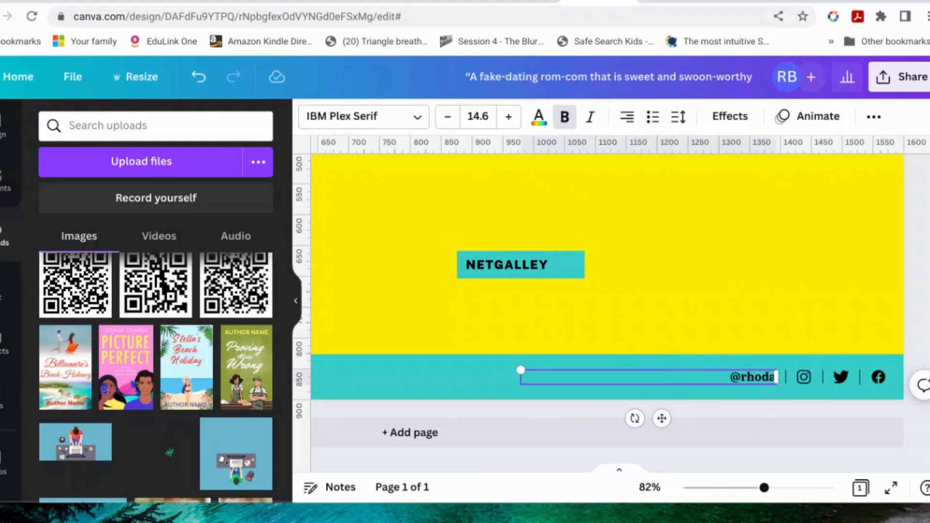
text(bacter)
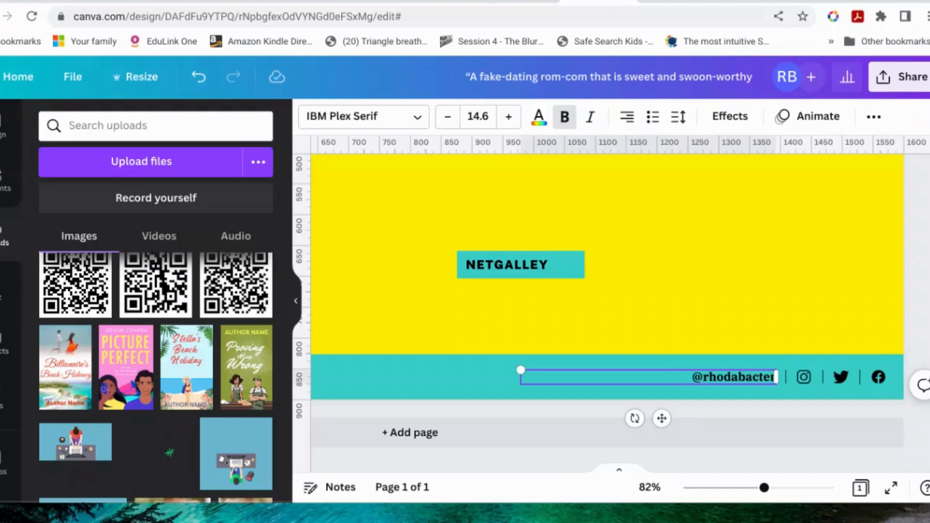
key(BackSpace)
key(BackSpace)
key(BackSpace)
key(BackSpace)
text(x)
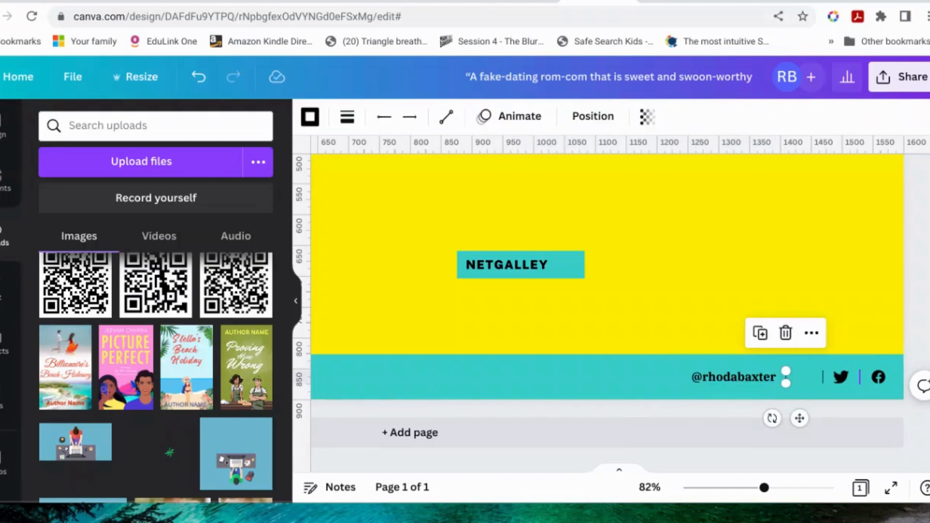
Step: Delete the Instagram and Facebook icons with their divider lines from the footer, and move the handle beside the Twitter icon's divider
key(Delete)
click(878, 377)
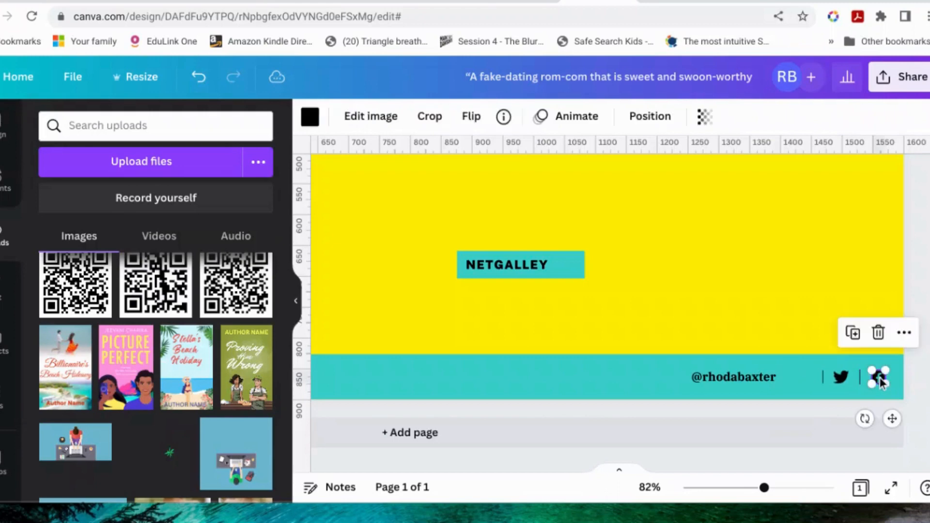
key(Delete)
click(863, 383)
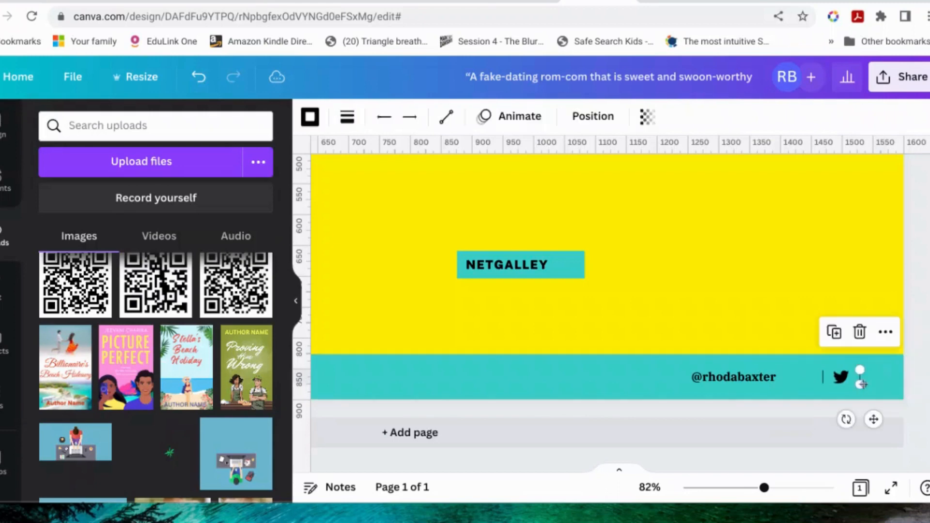
key(Delete)
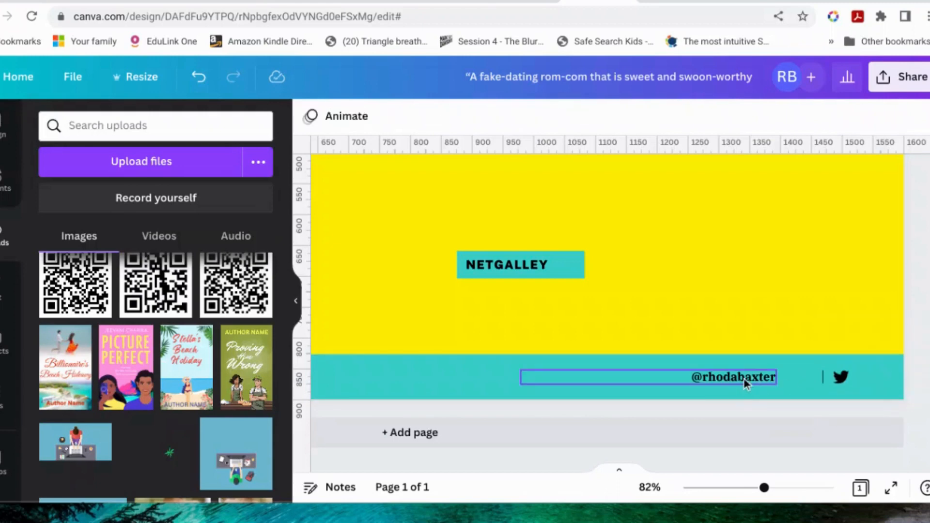
mouse_move(774, 379)
mouse_down()
mouse_move(816, 379)
mouse_move(782, 382)
mouse_up()
click(773, 409)
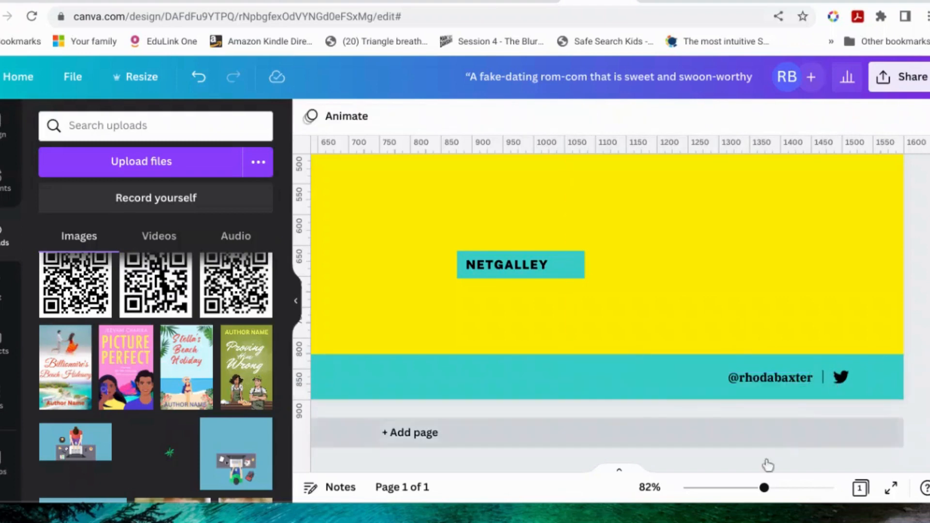
Step: Move the NETGALLEY label up so it sits directly beneath the quote text
drag(763, 488, 731, 488)
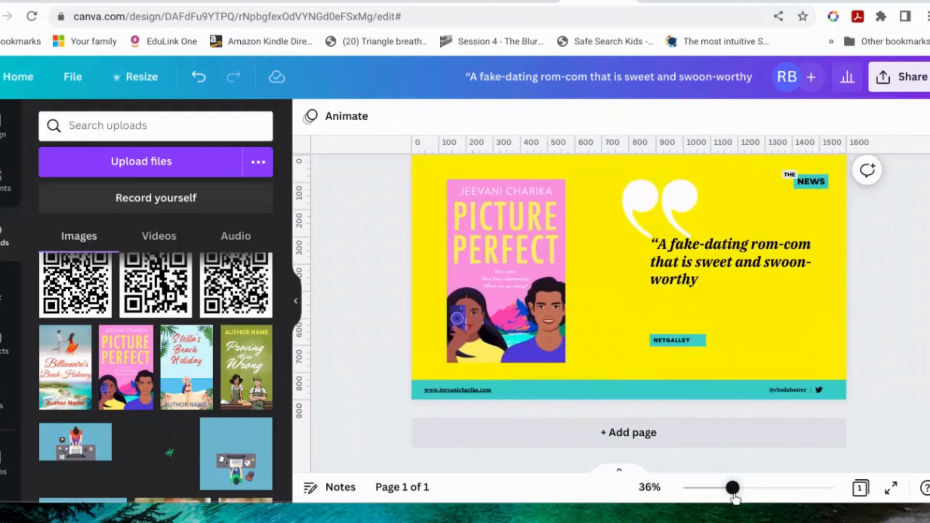
click(697, 364)
drag(690, 342, 668, 315)
click(742, 363)
click(762, 336)
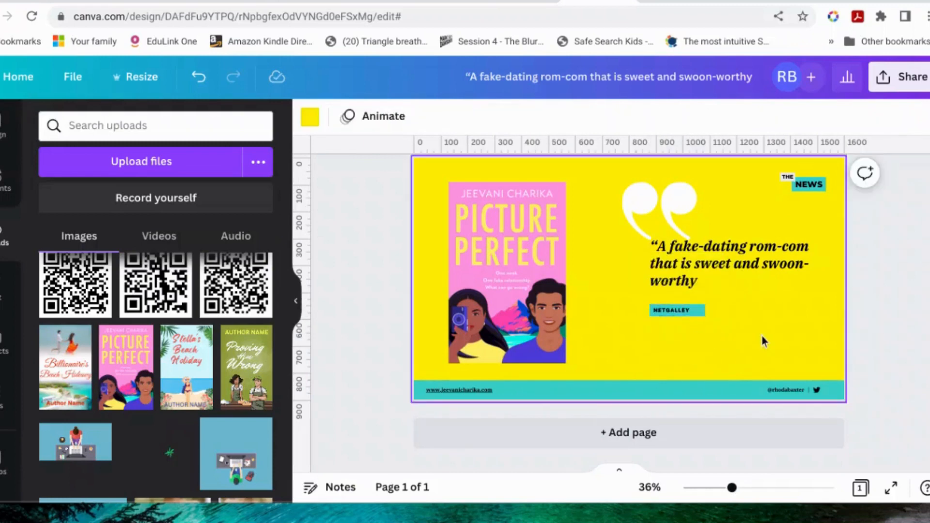
Step: Delete the grouped THE NEWS logo from the upper corner of the design
click(804, 187)
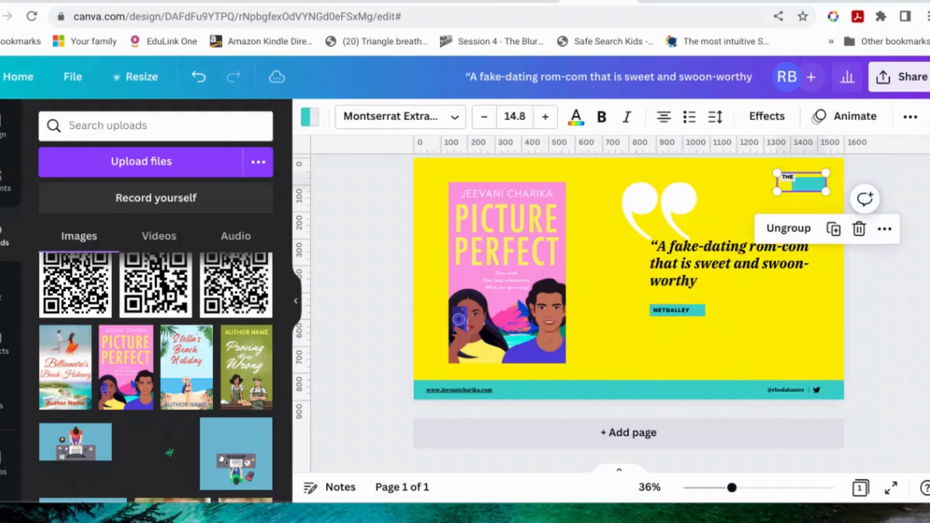
scroll(803, 188, up, 1)
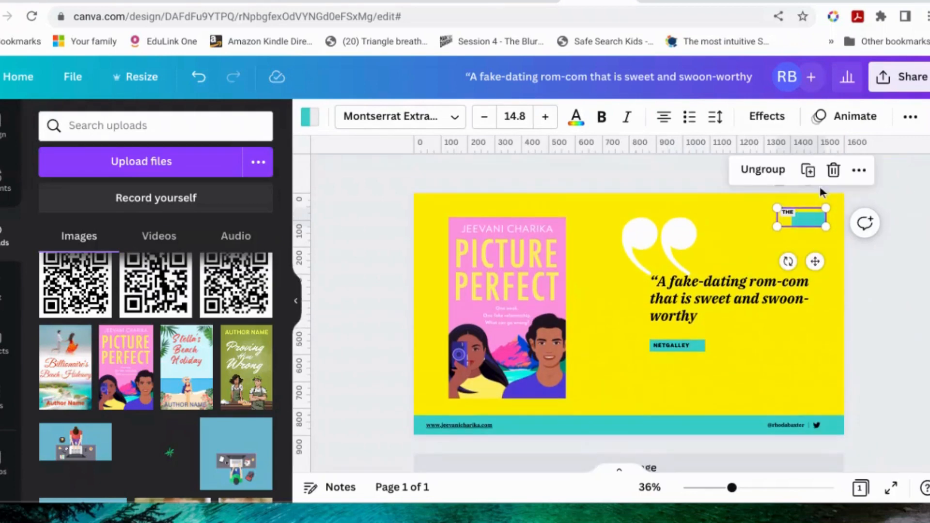
click(837, 176)
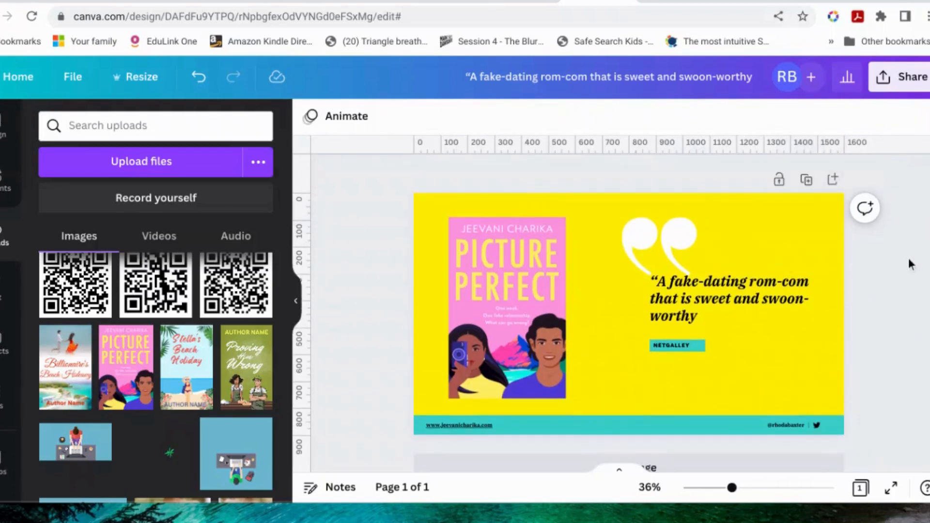
Step: Enlarge the NETGALLEY label beneath the quote and narrow its teal box to fit the text more closely
click(674, 345)
drag(706, 339, 756, 317)
click(922, 322)
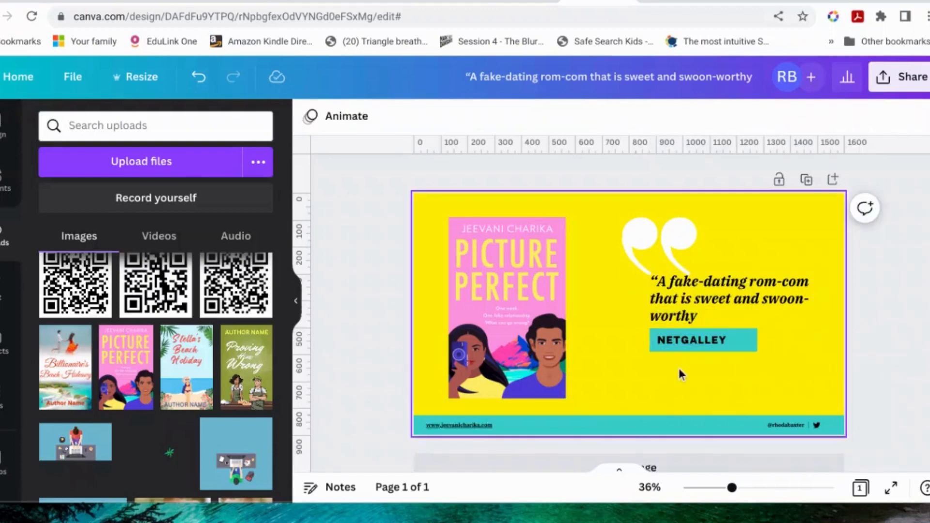
click(737, 349)
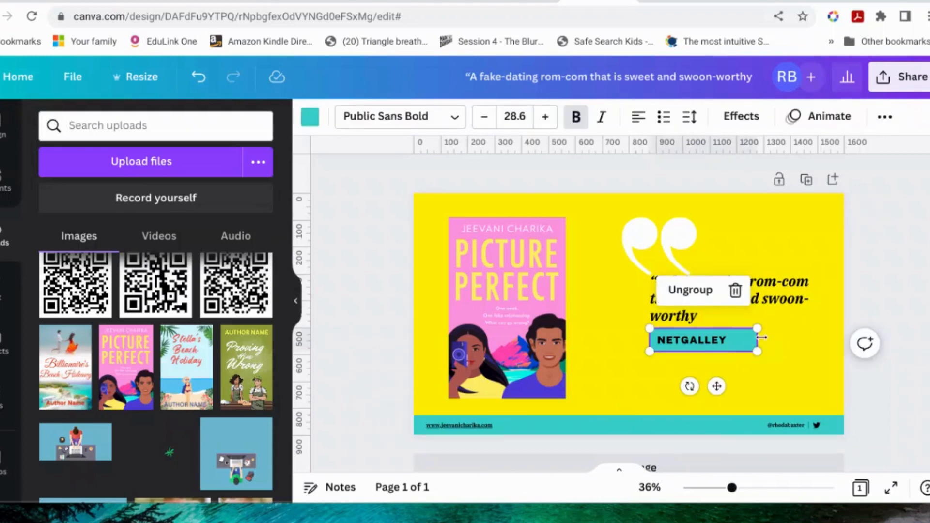
drag(762, 337, 739, 338)
click(918, 338)
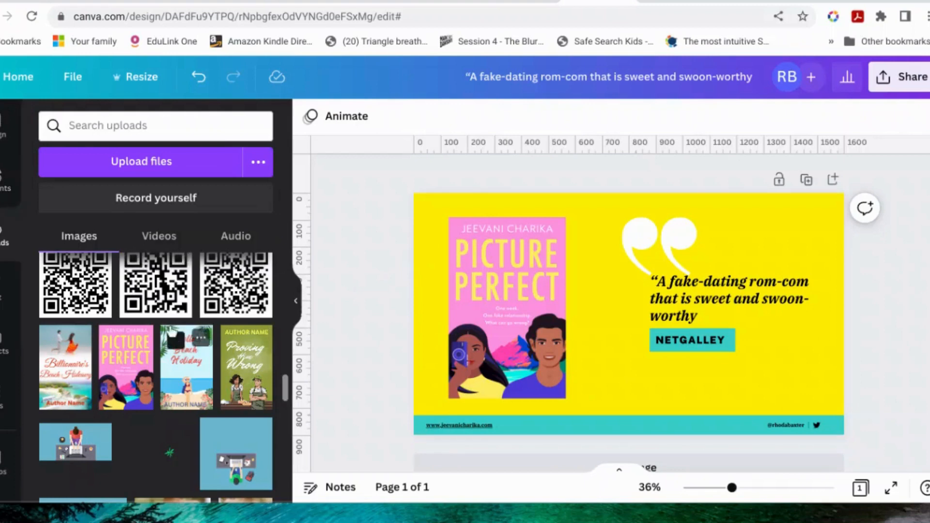
click(14, 201)
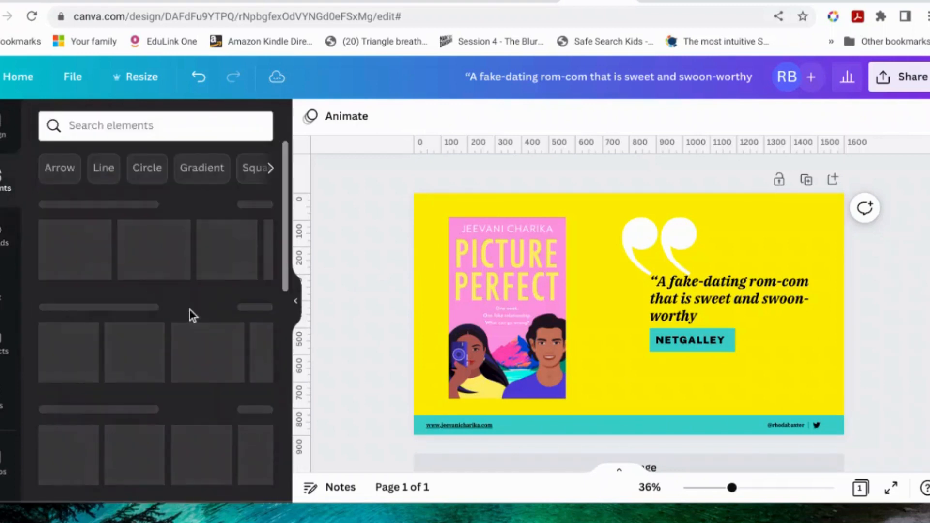
scroll(190, 310, down, 10)
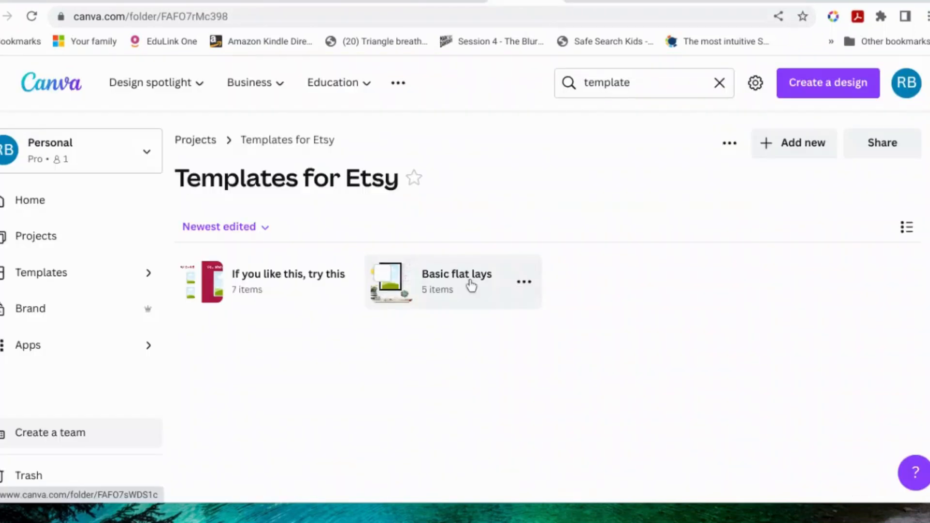
Step: Open the Coffee and laptop flatlay Oct 2022 design from the Basic flat lays folder
click(470, 285)
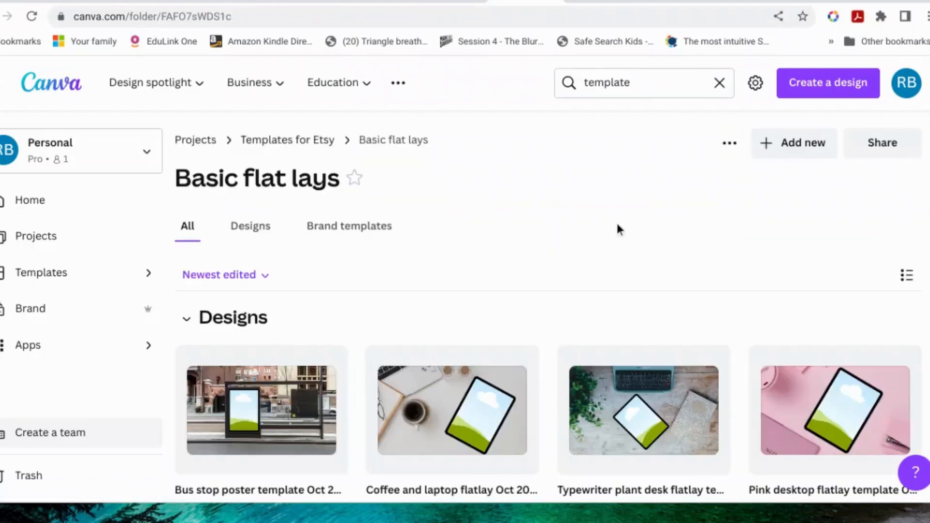
scroll(616, 221, down, 4)
scroll(495, 356, down, 3)
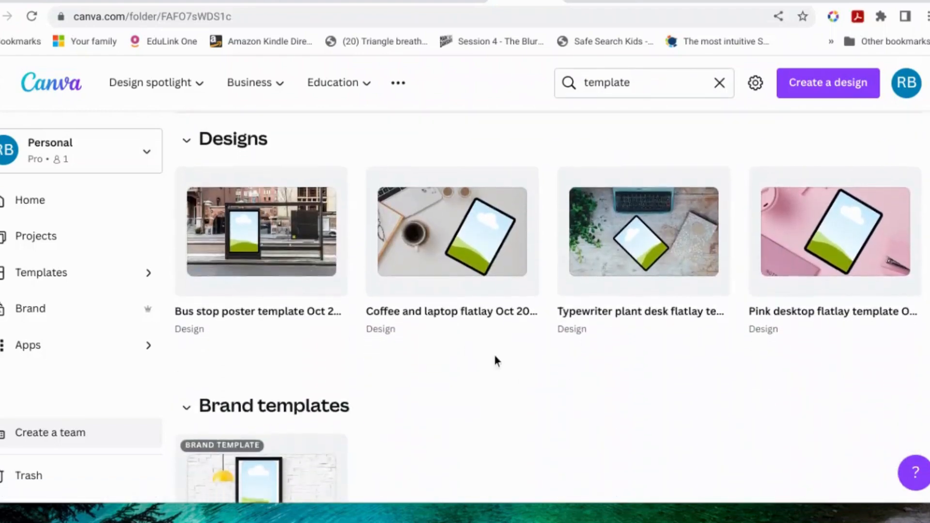
scroll(495, 356, up, 5)
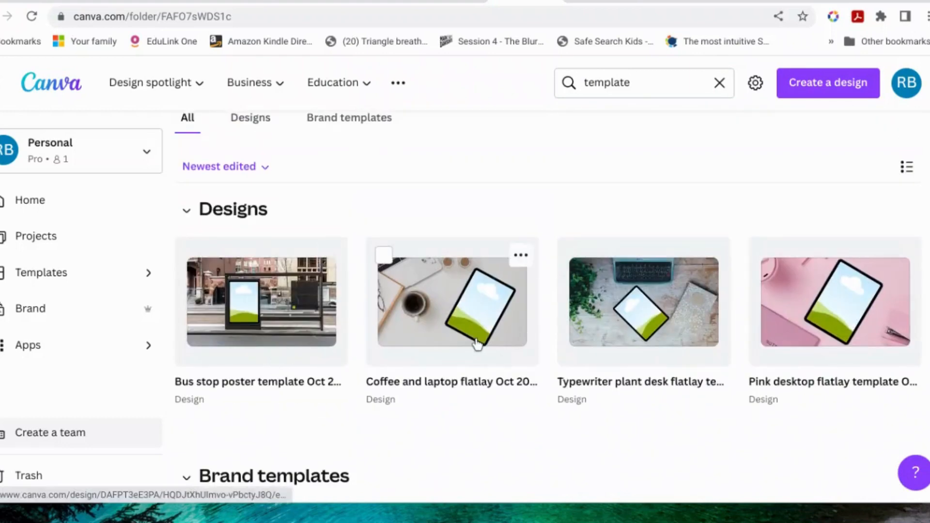
click(477, 343)
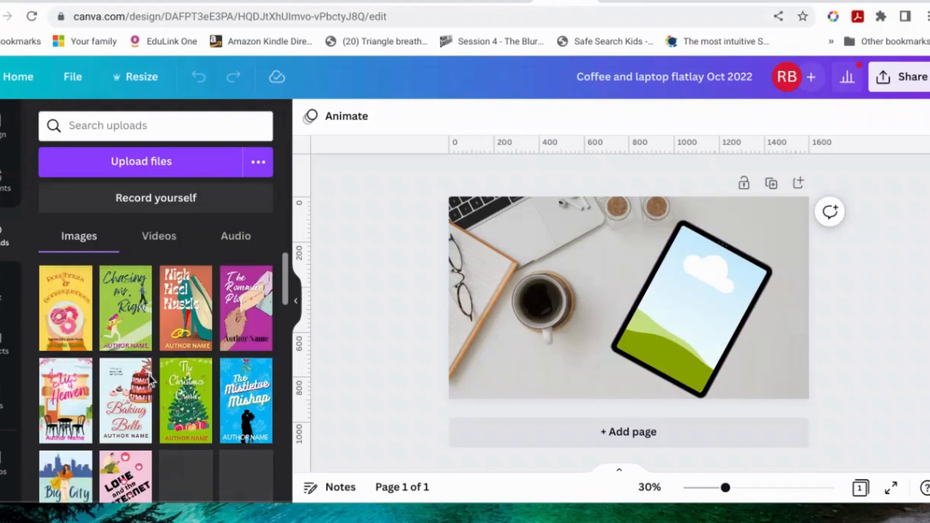
Step: Fill the tablet frame in the flatlay with the uploaded The Magic of You book cover
scroll(165, 380, down, 10)
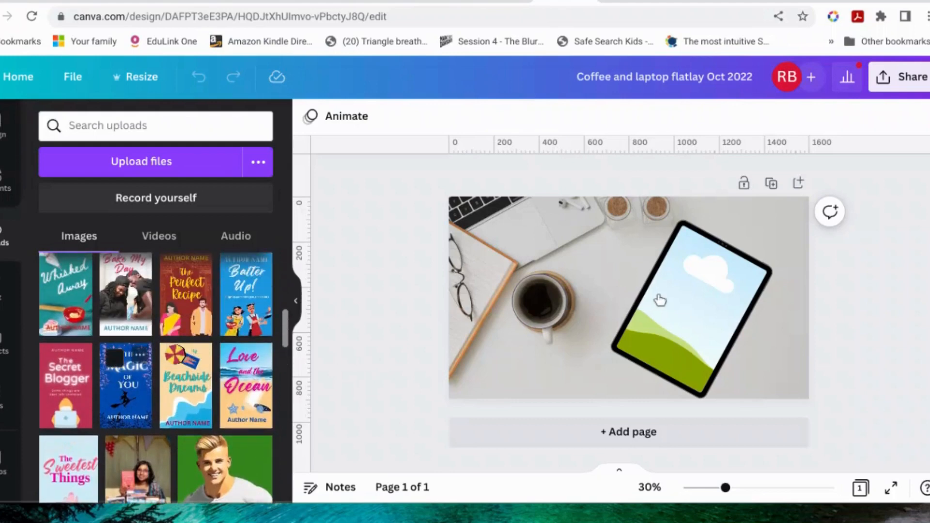
drag(668, 304, 652, 319)
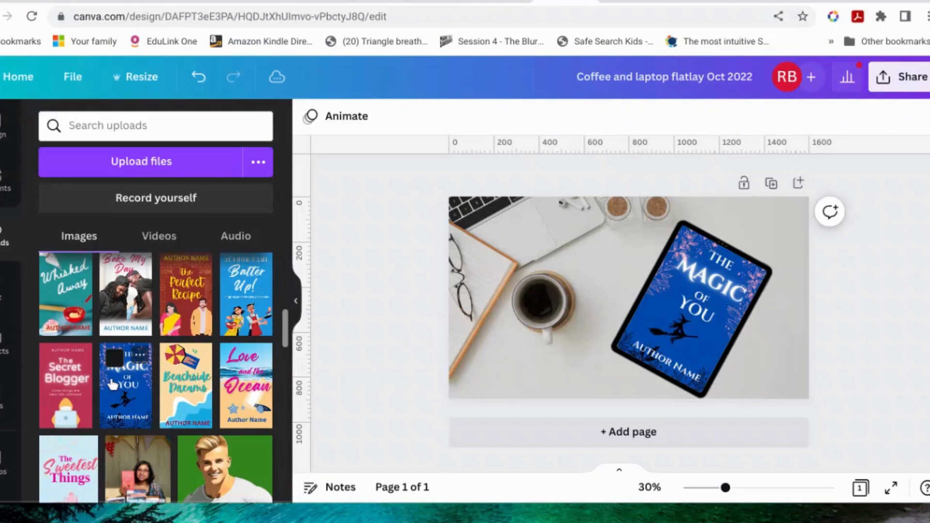
Step: Review the sharing and download options available for the flatlay design, leaving the design unshared
click(904, 88)
scroll(847, 334, down, 1)
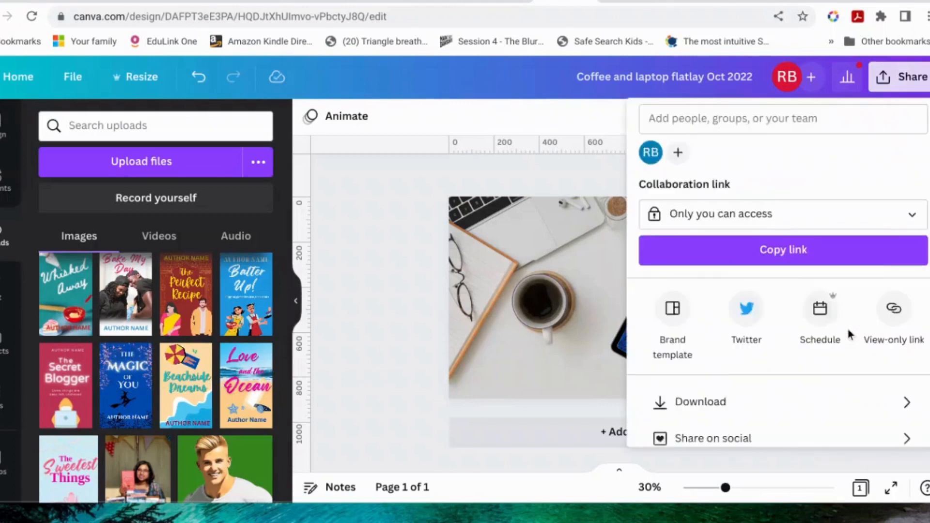
scroll(848, 334, down, 2)
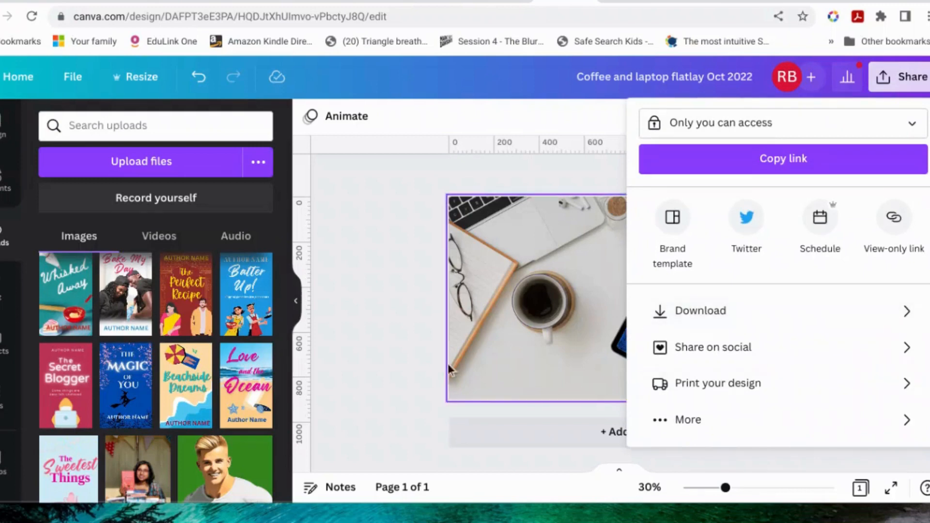
click(417, 348)
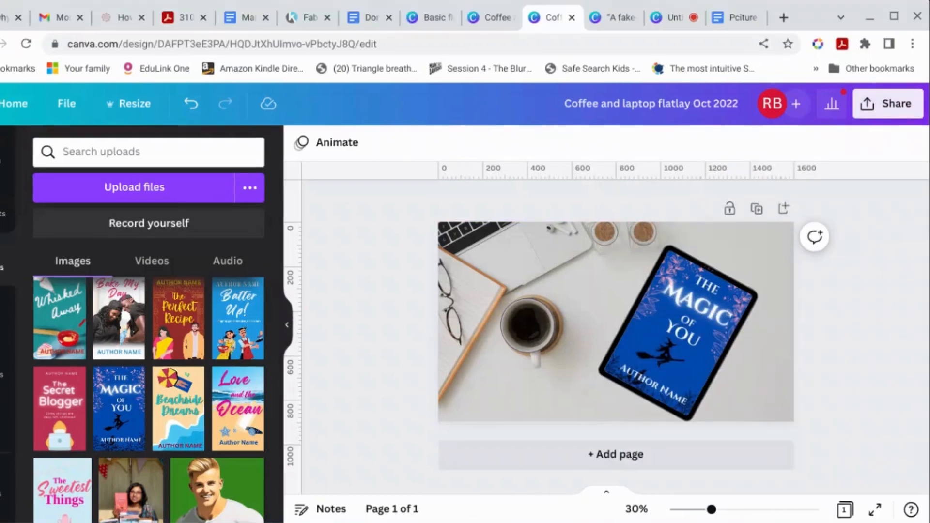